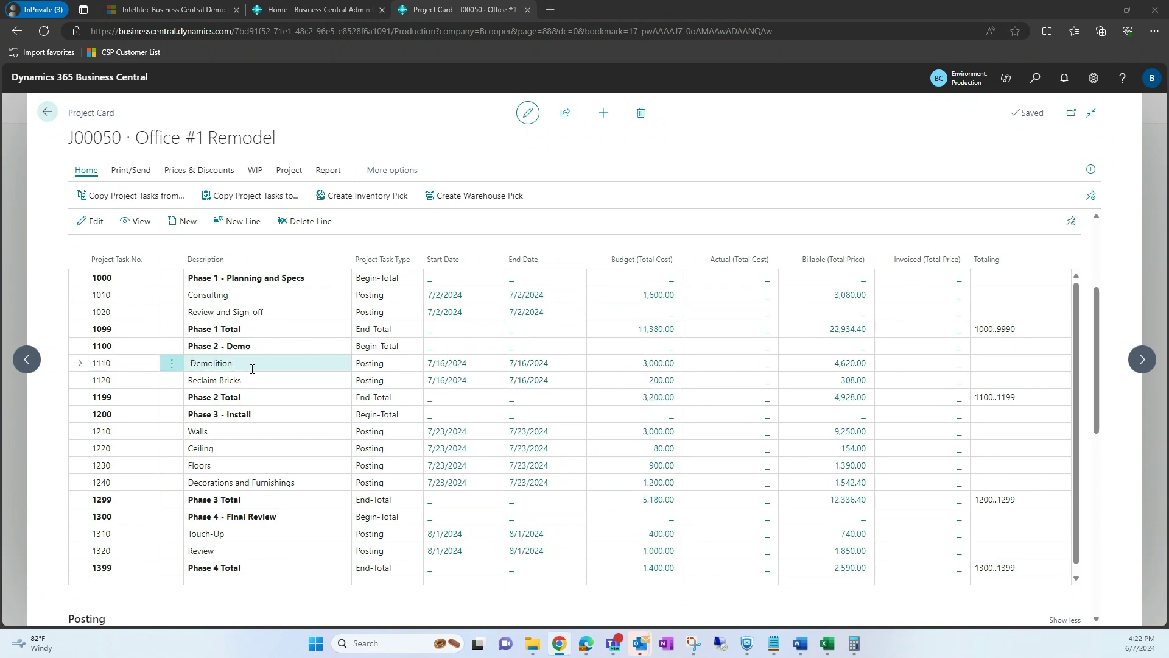
From the J00050 project card, open task 1110 Demolition's planning lines, showing one 30-unit resource line.
left_click(448, 364)
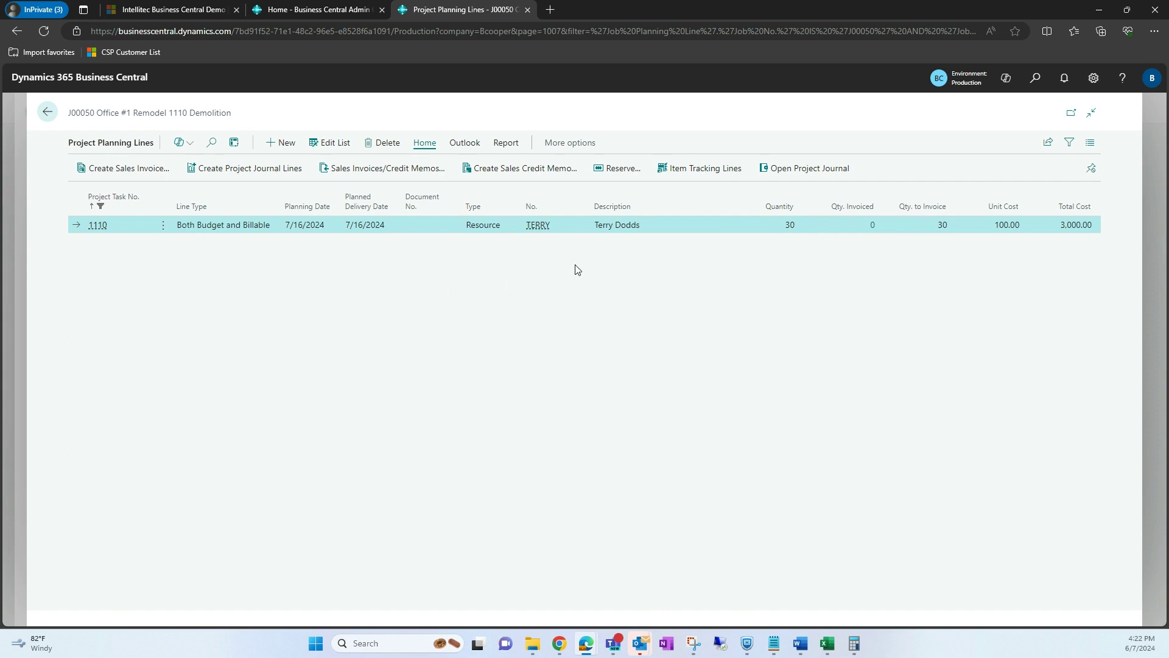
Find the Resources list and open the demolition worker's resource card.
left_click(1037, 85)
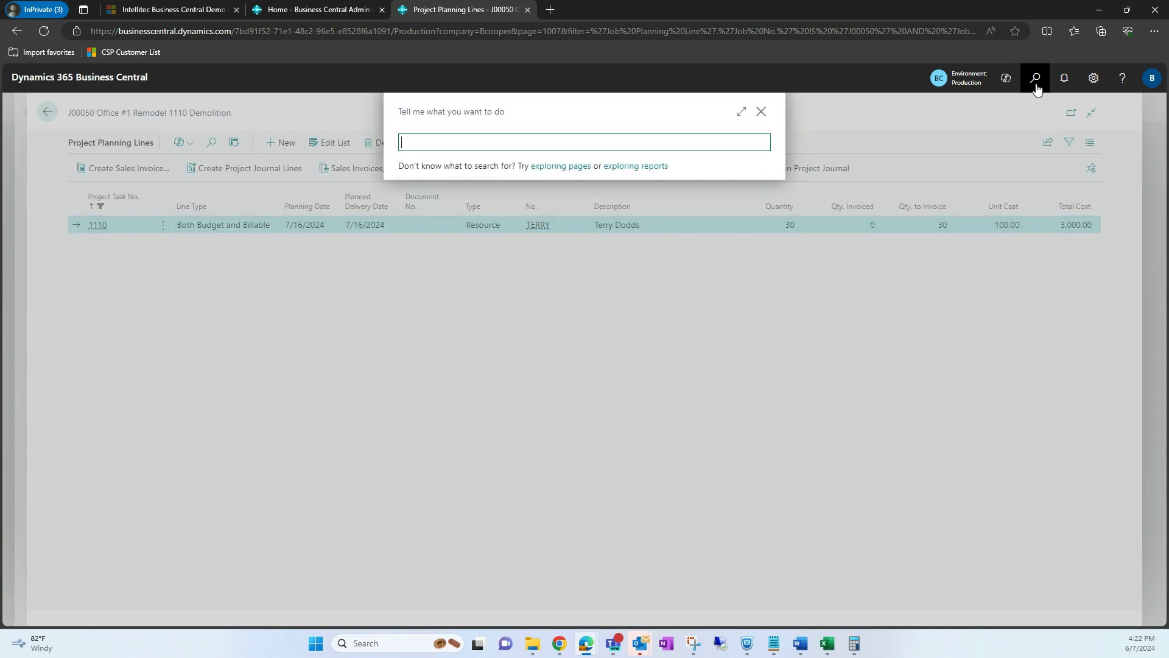
type("resour")
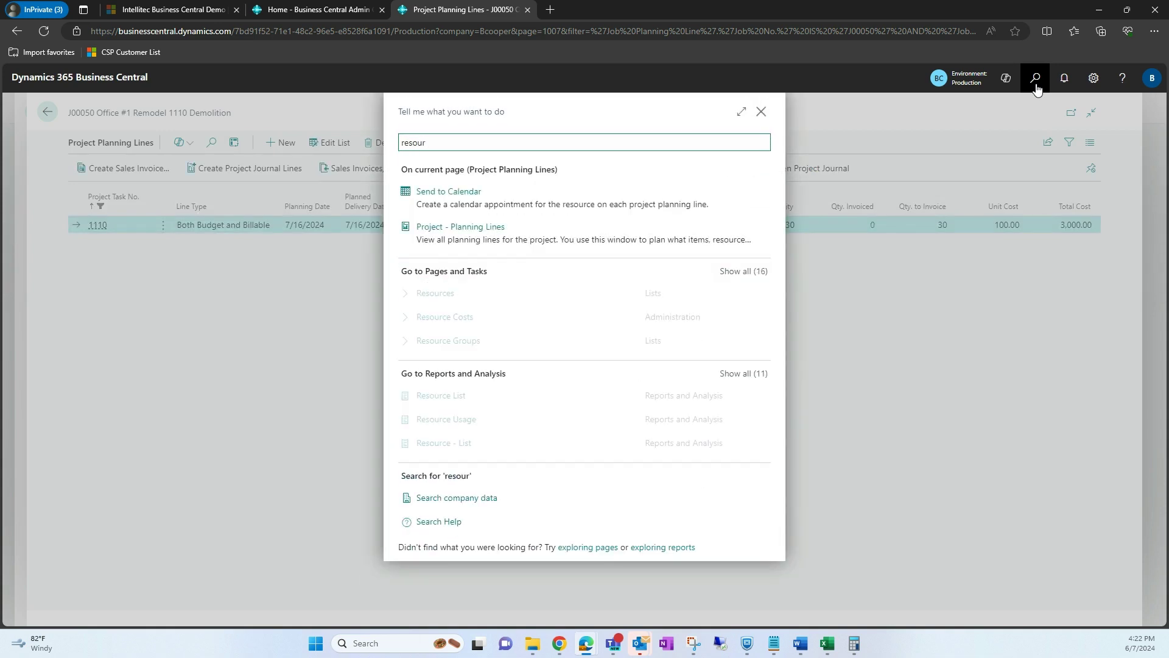
left_click(449, 293)
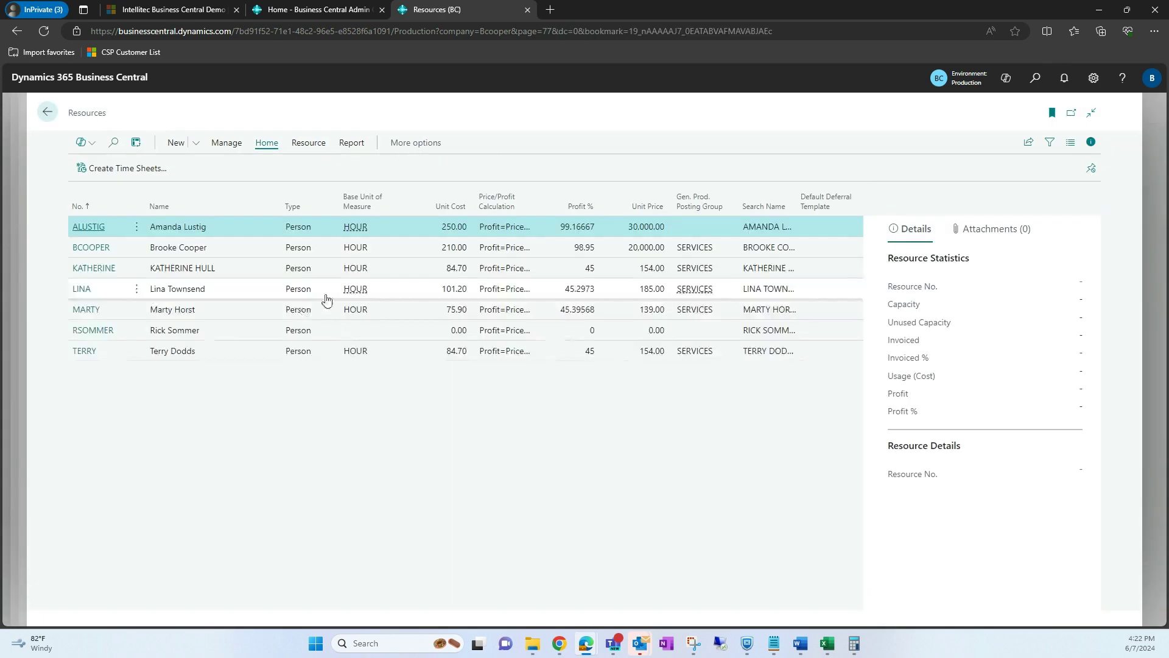
left_click(83, 356)
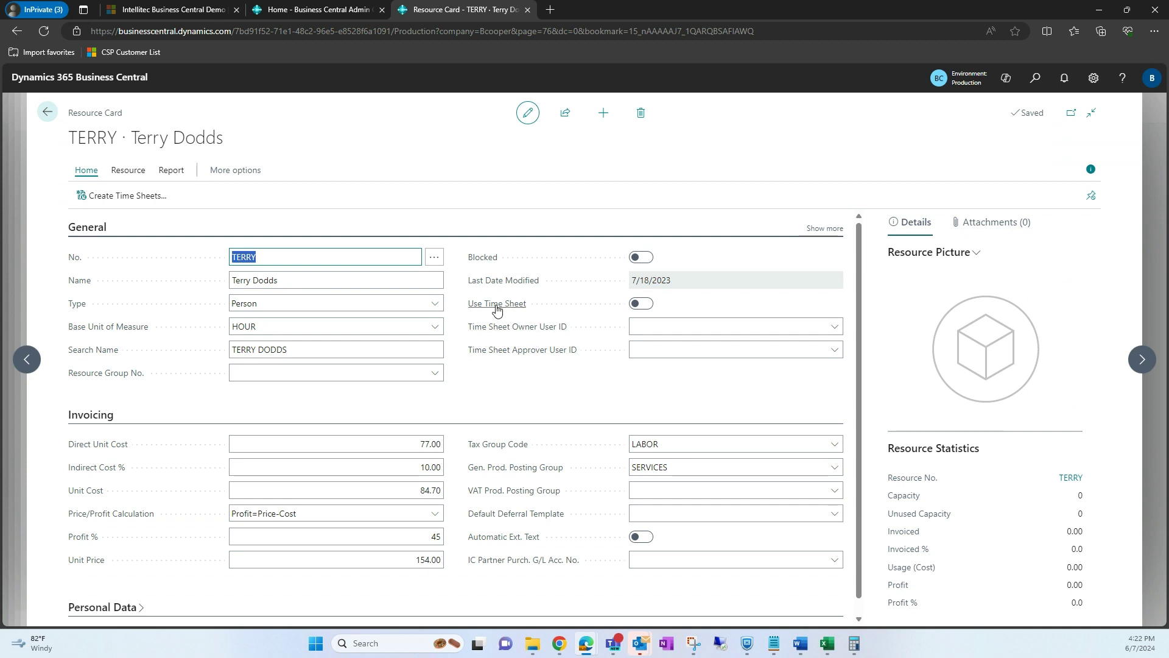
Turn on Use Time Sheet and assign the Time Sheet Owner and Approver user IDs.
left_click(646, 304)
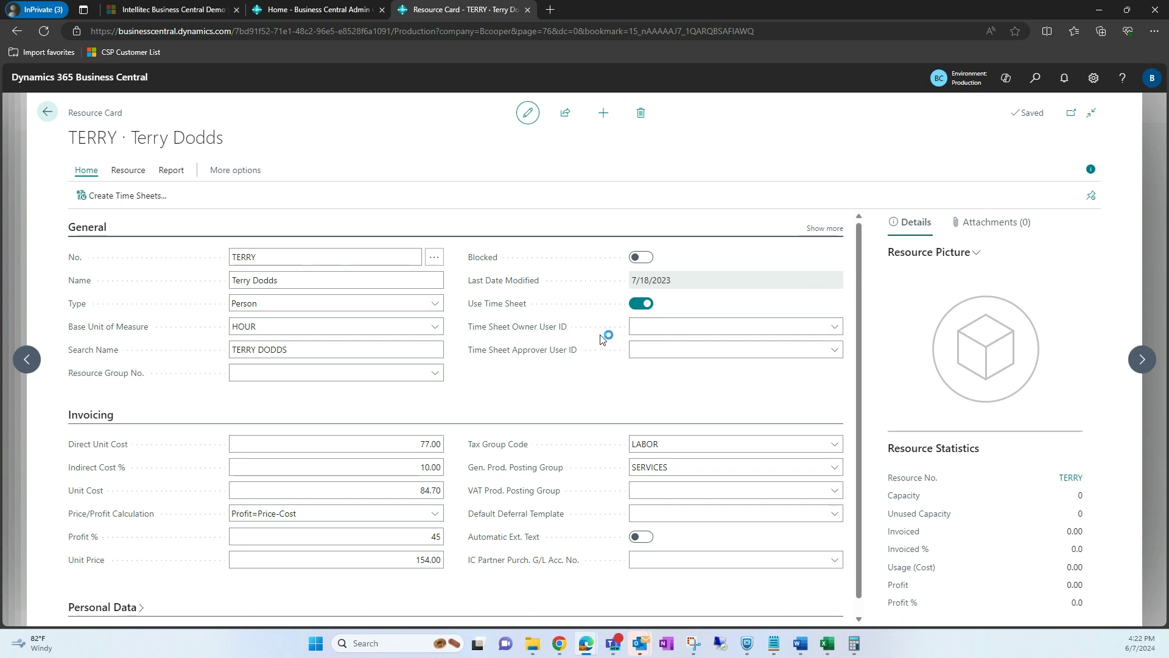
left_click(833, 327)
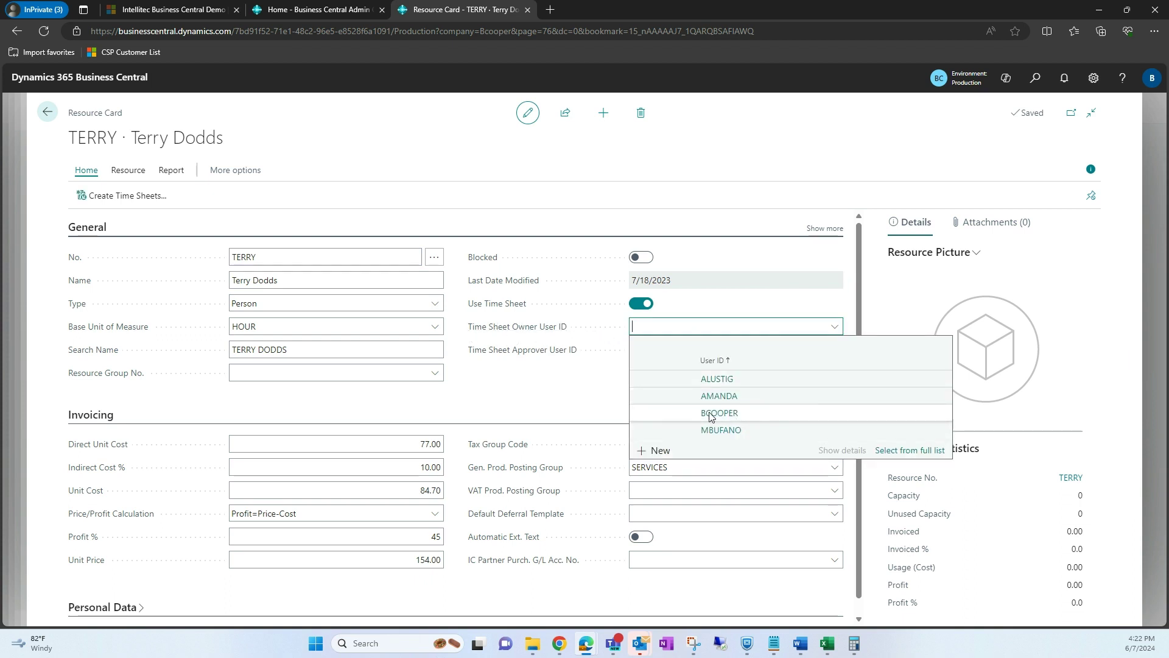
left_click(734, 416)
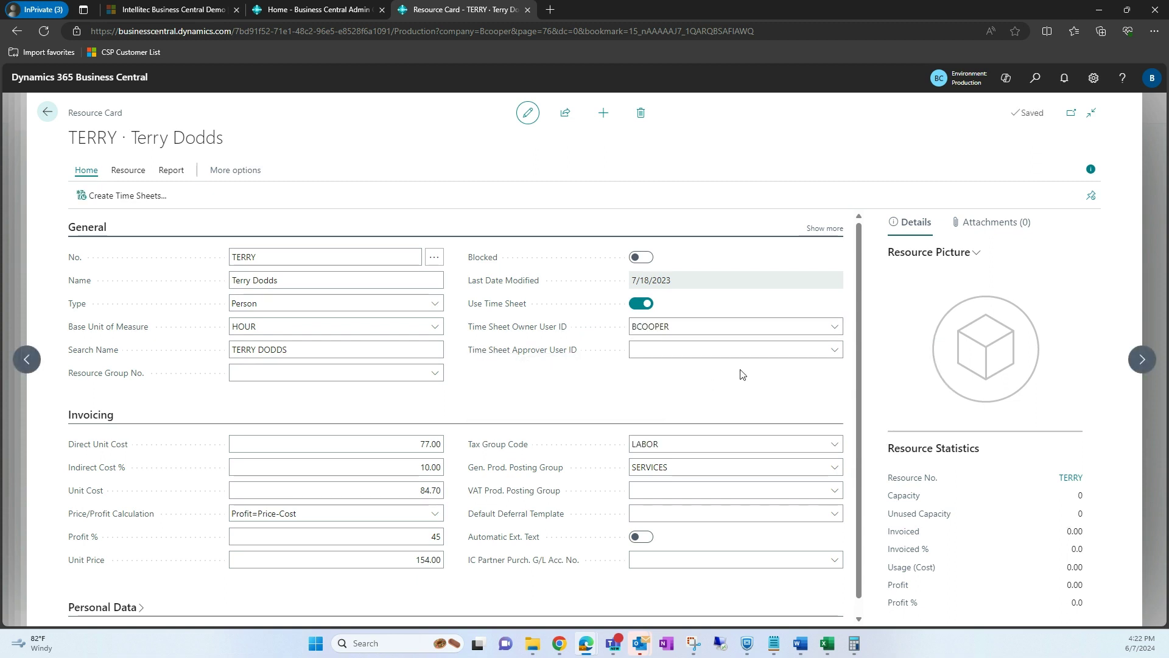
left_click(834, 350)
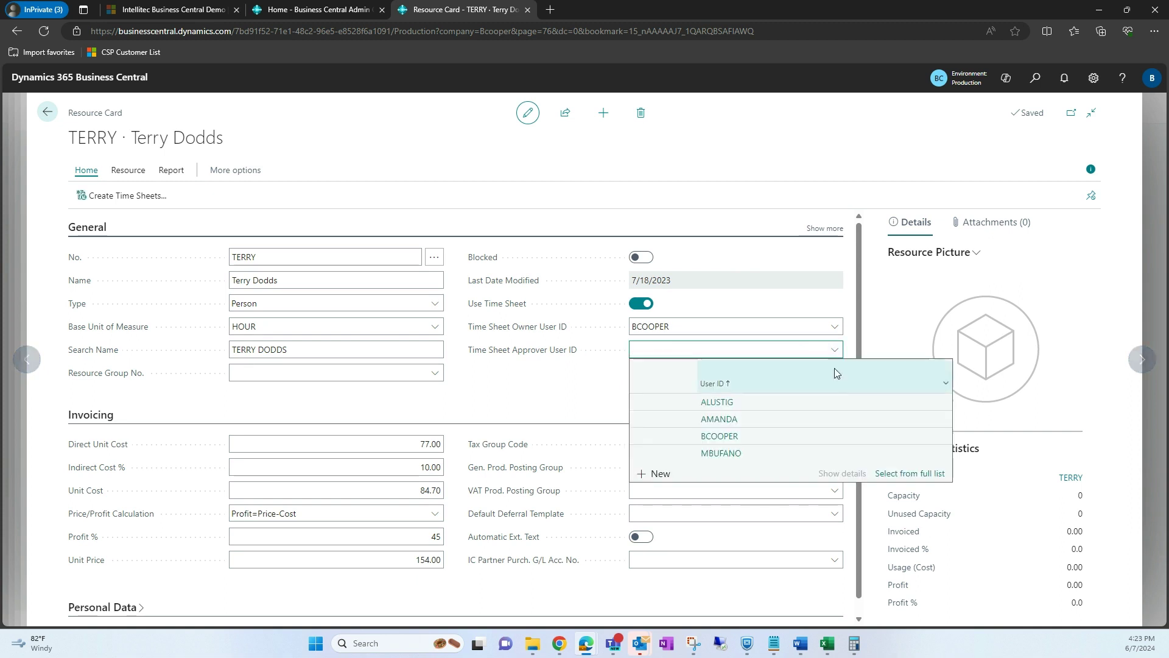
left_click(743, 419)
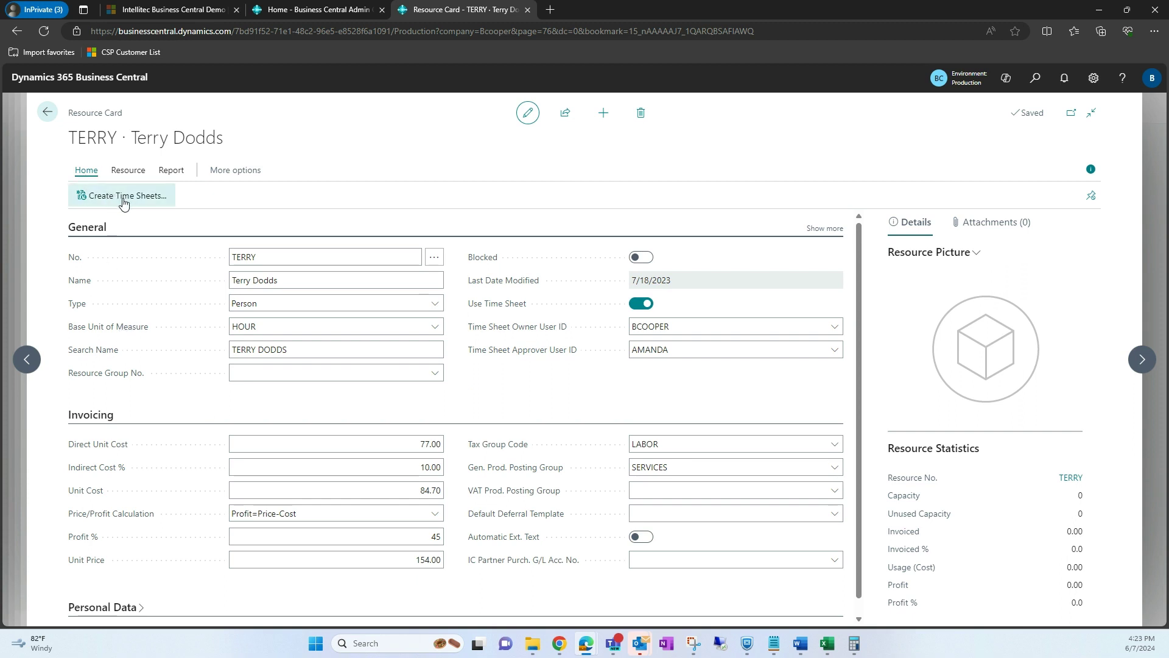
Start Create Time Sheets for the resource with starting date 7/15/2024.
left_click(148, 196)
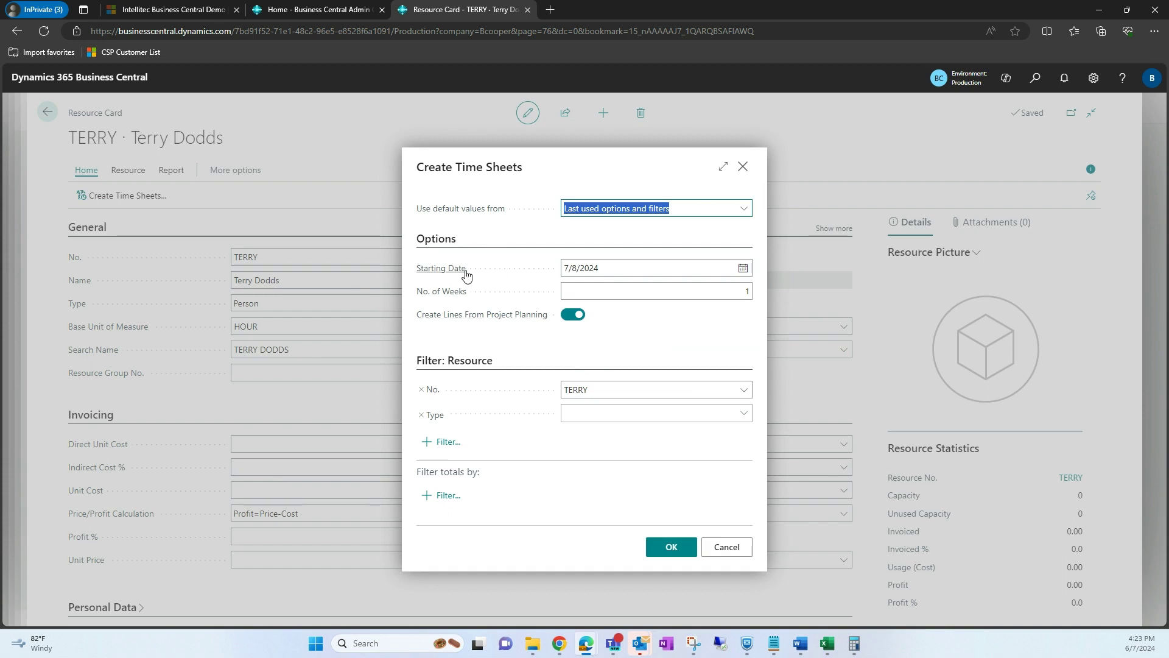
left_click(744, 268)
left_click(745, 268)
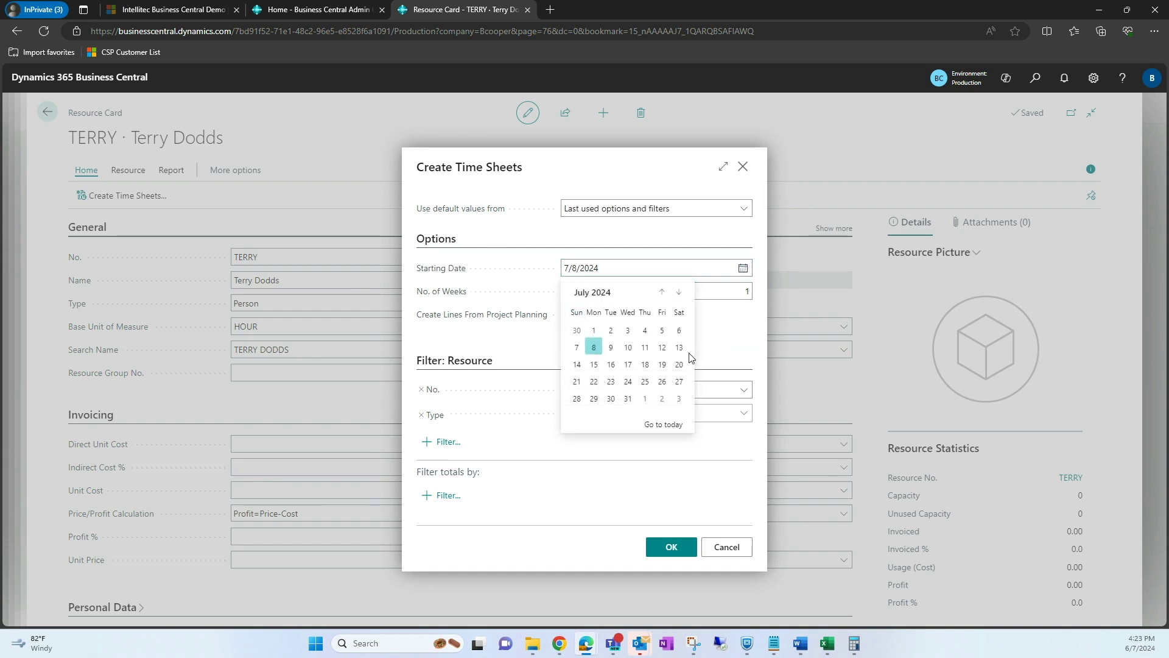
left_click(593, 335)
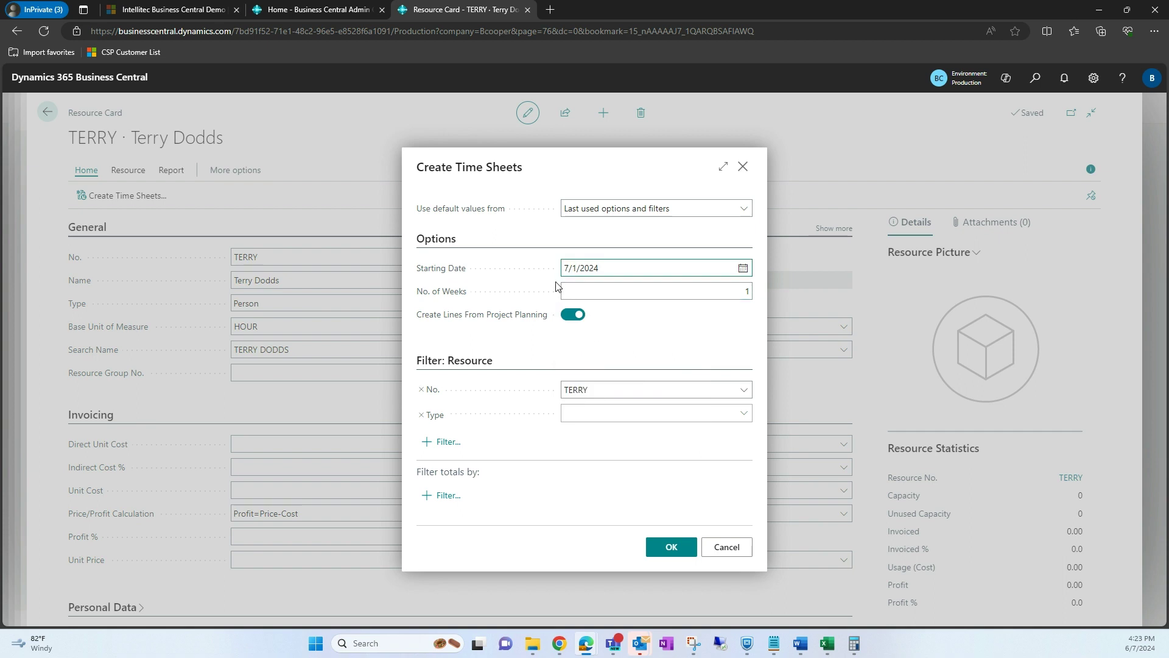
left_click(743, 268)
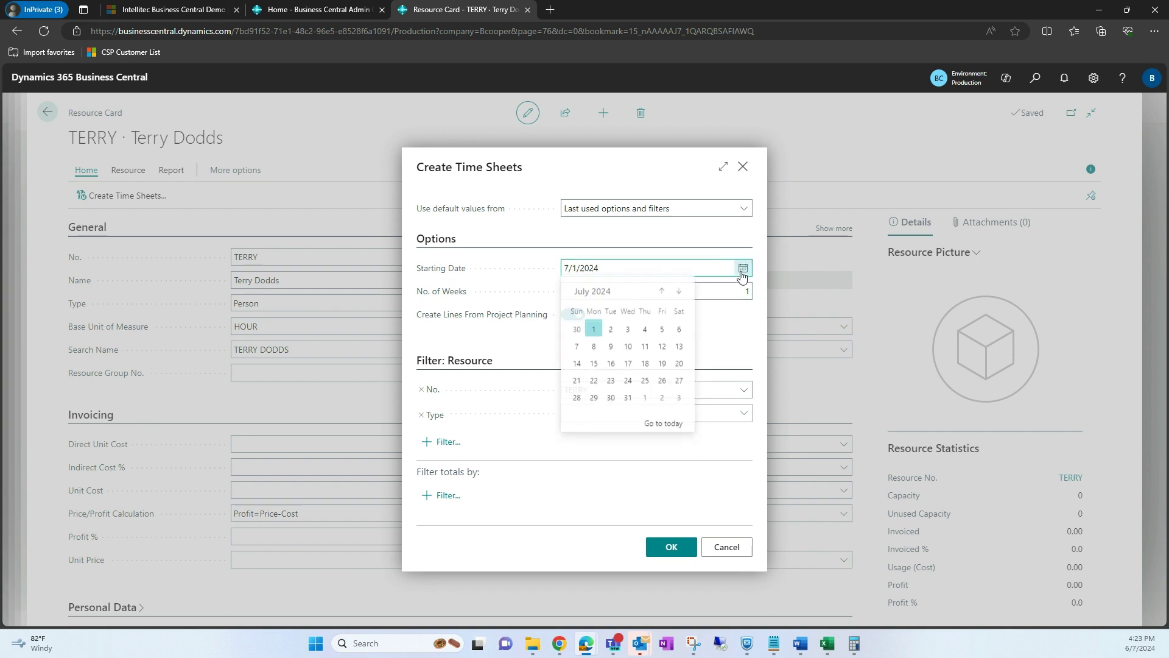
left_click(595, 371)
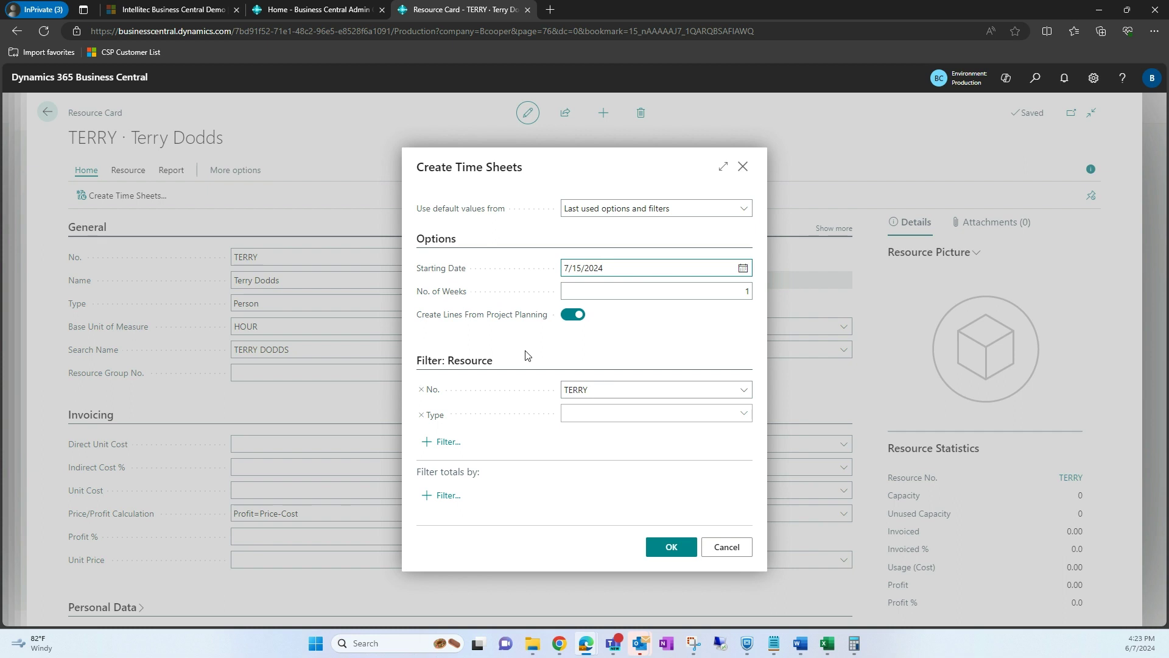
Create one week's time sheet with lines from project planning, then return to Resources.
mouse_move(426, 325)
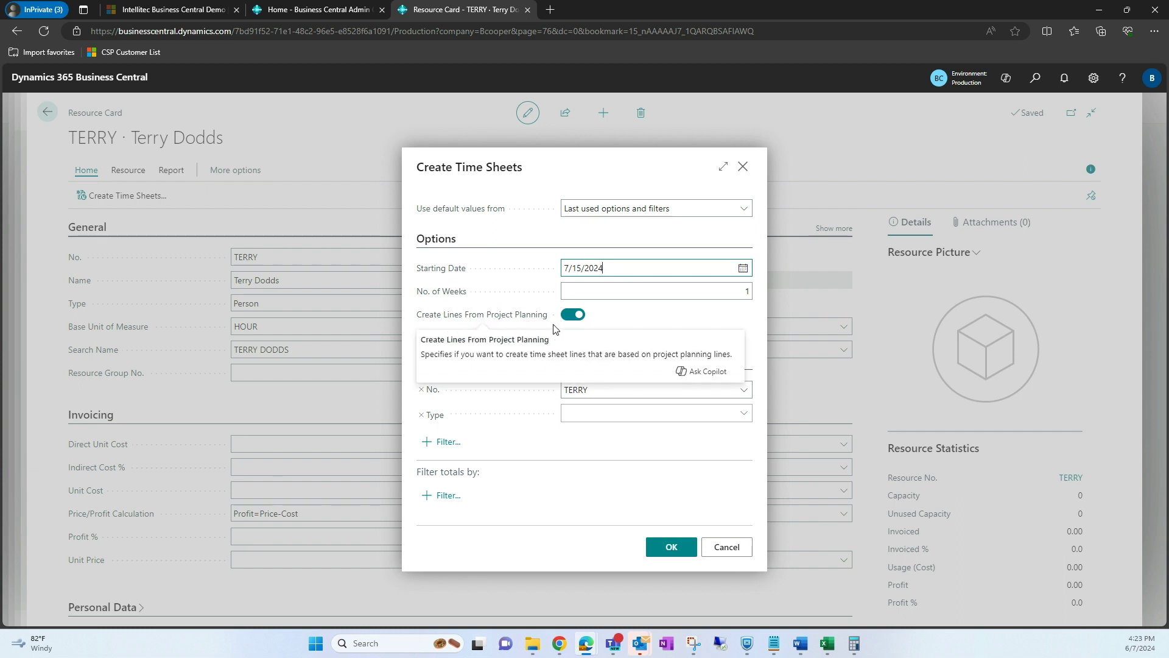
mouse_move(527, 323)
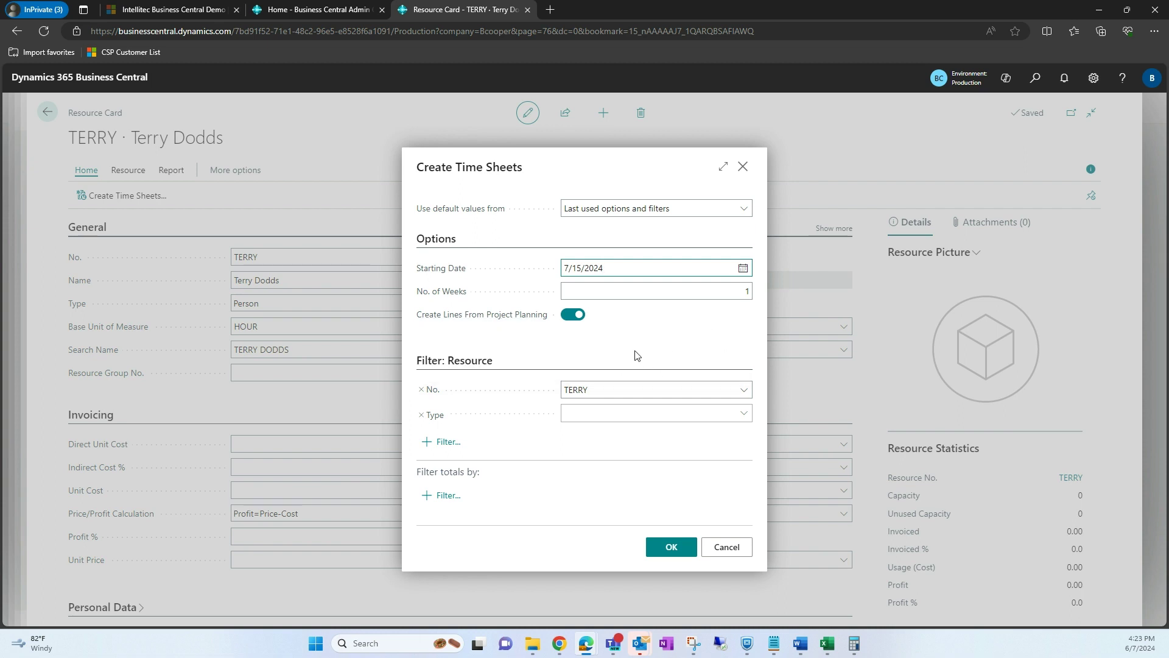
left_click(670, 546)
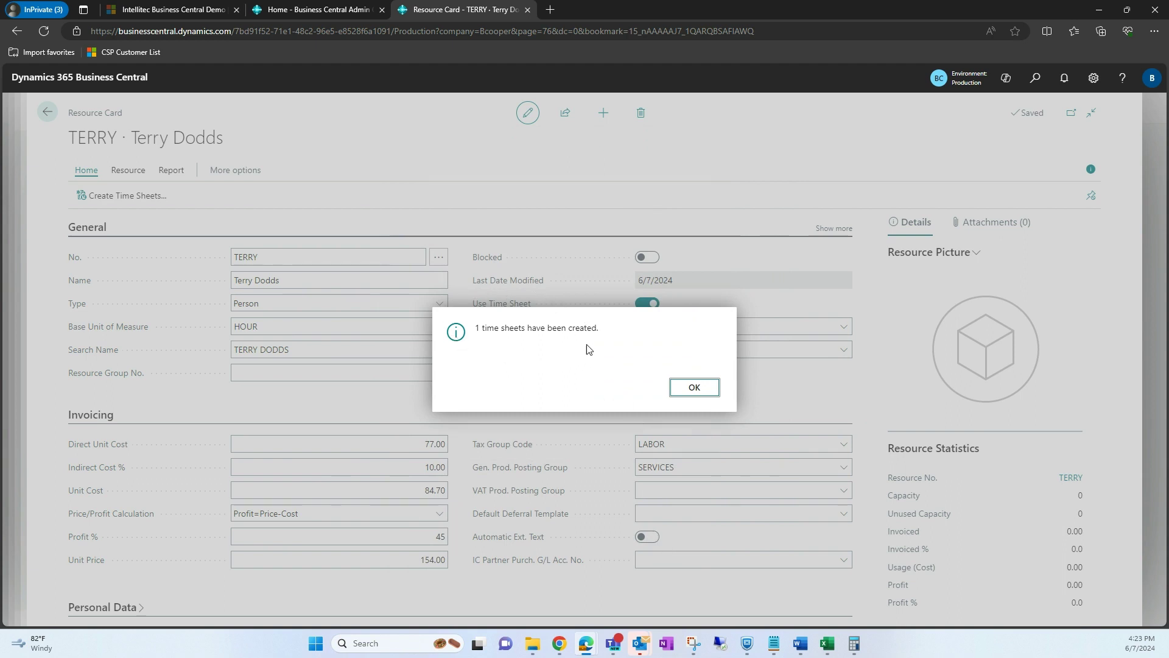
left_click(683, 388)
left_click(46, 114)
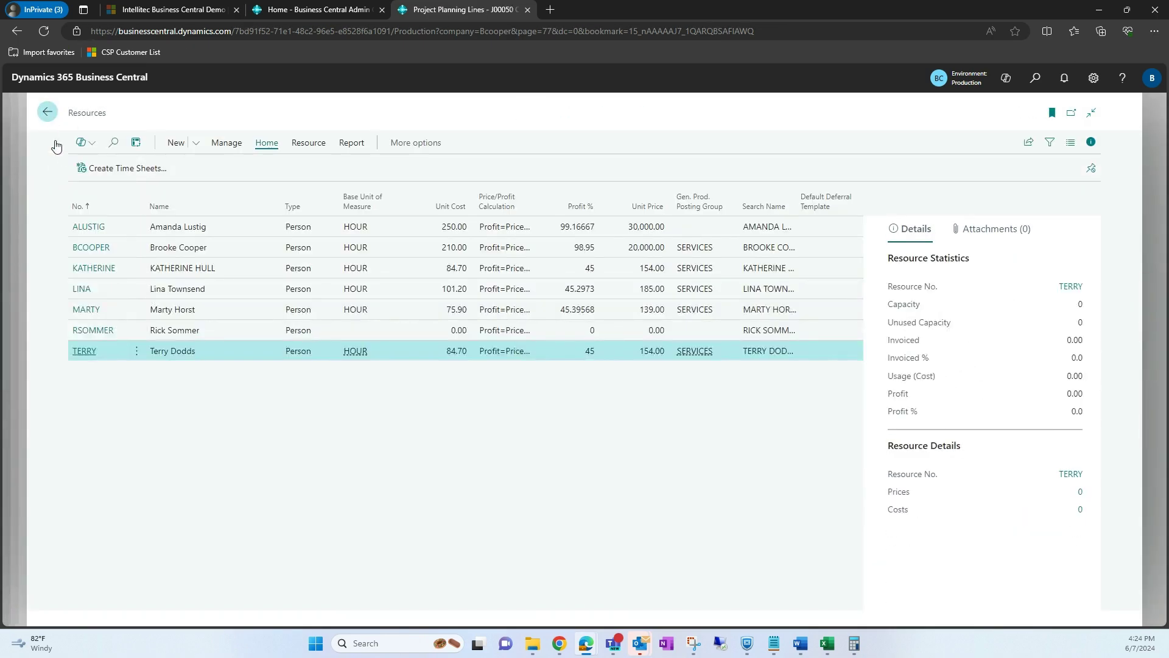
Go back to the Role Center and open Week 29 time sheet No. 7 from Time Sheets.
left_click(49, 116)
left_click(45, 113)
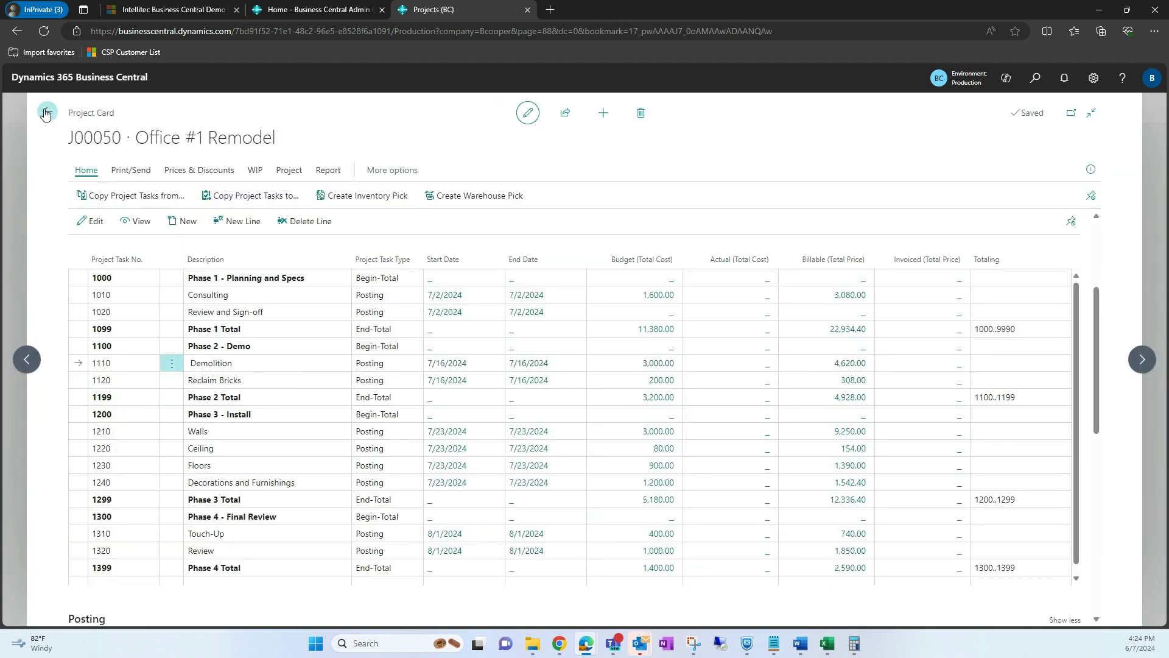
left_click(46, 113)
left_click(129, 115)
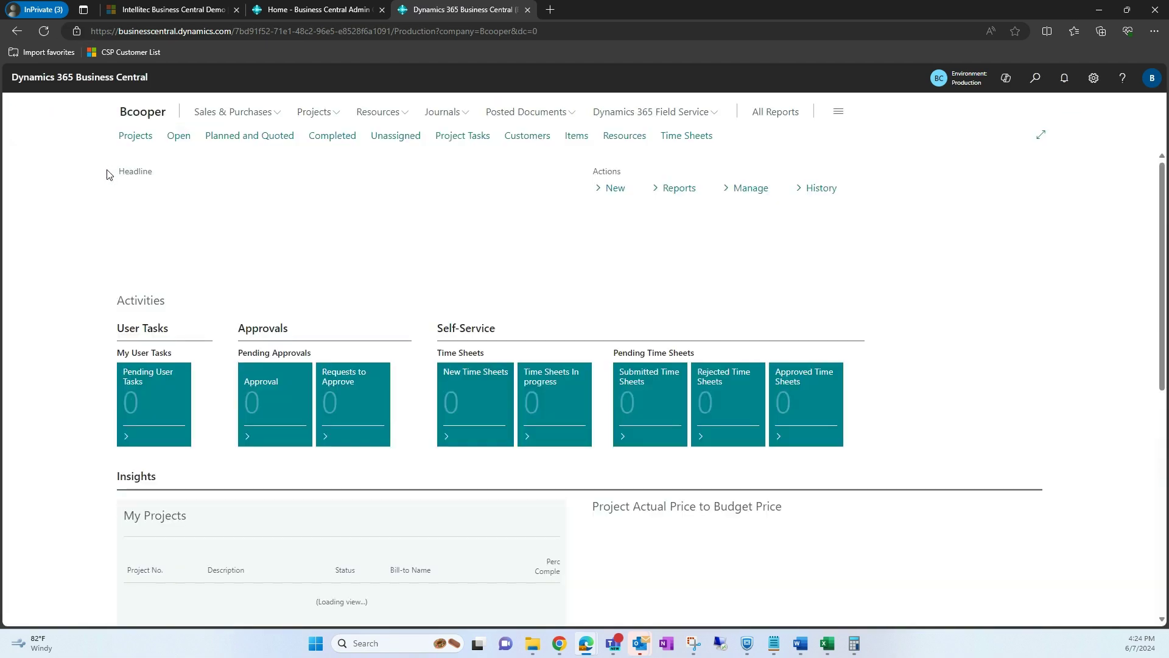
left_click(687, 136)
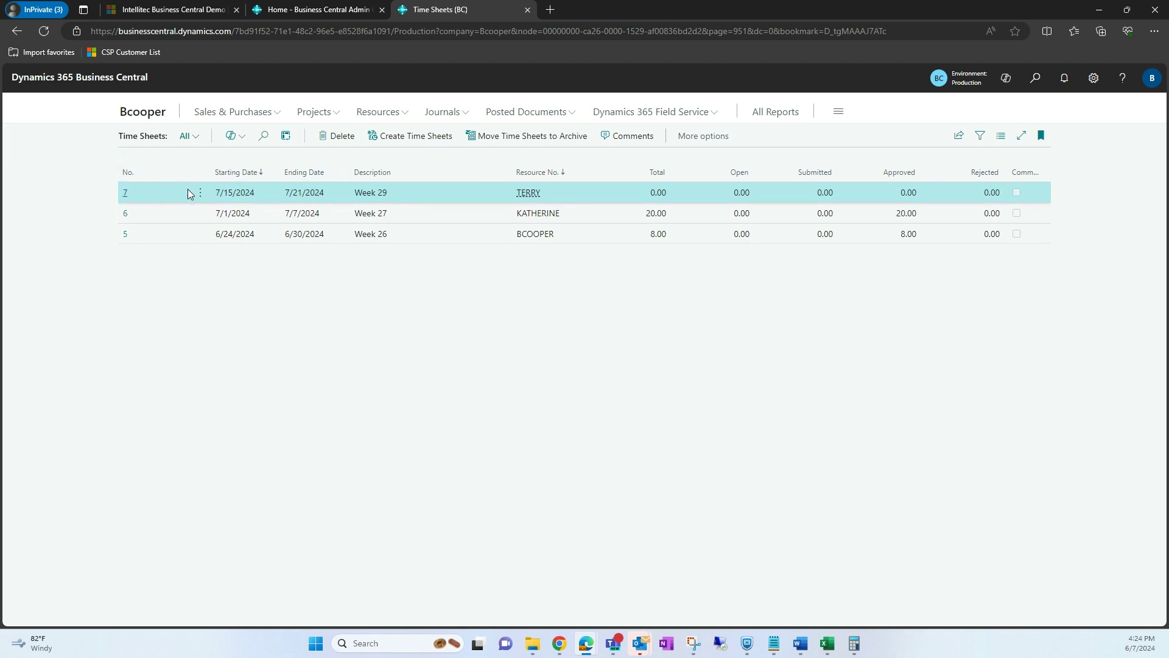
left_click(125, 194)
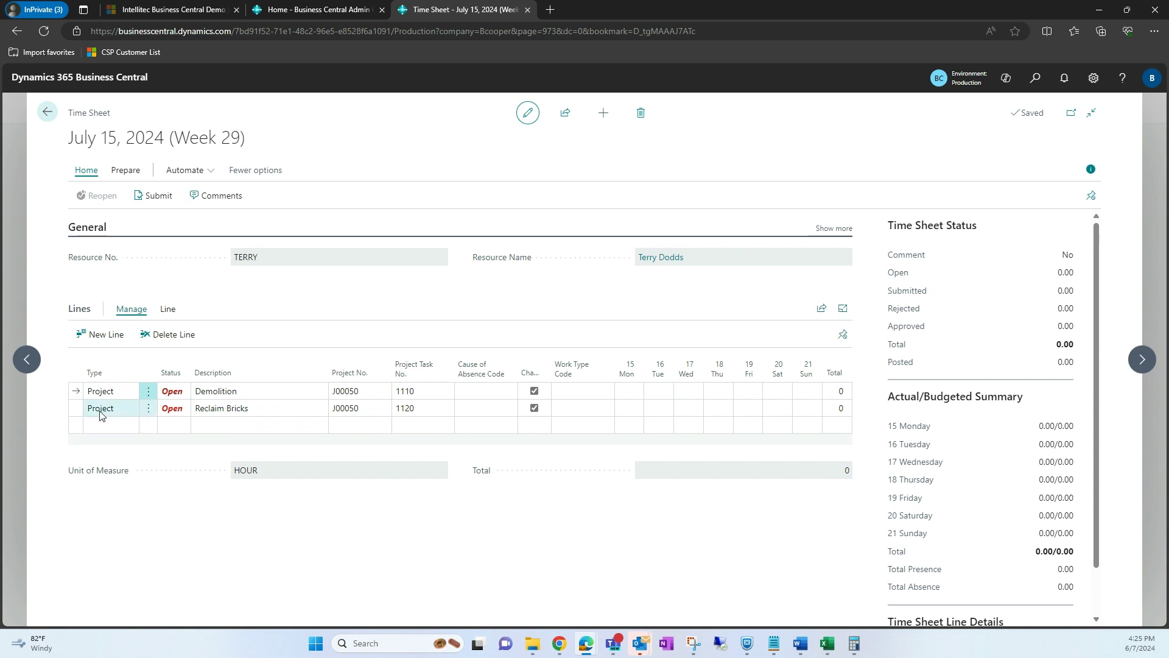
Enter Tuesday hours: 10 on Demolition and 20 on Reclaim Bricks.
left_click(666, 389)
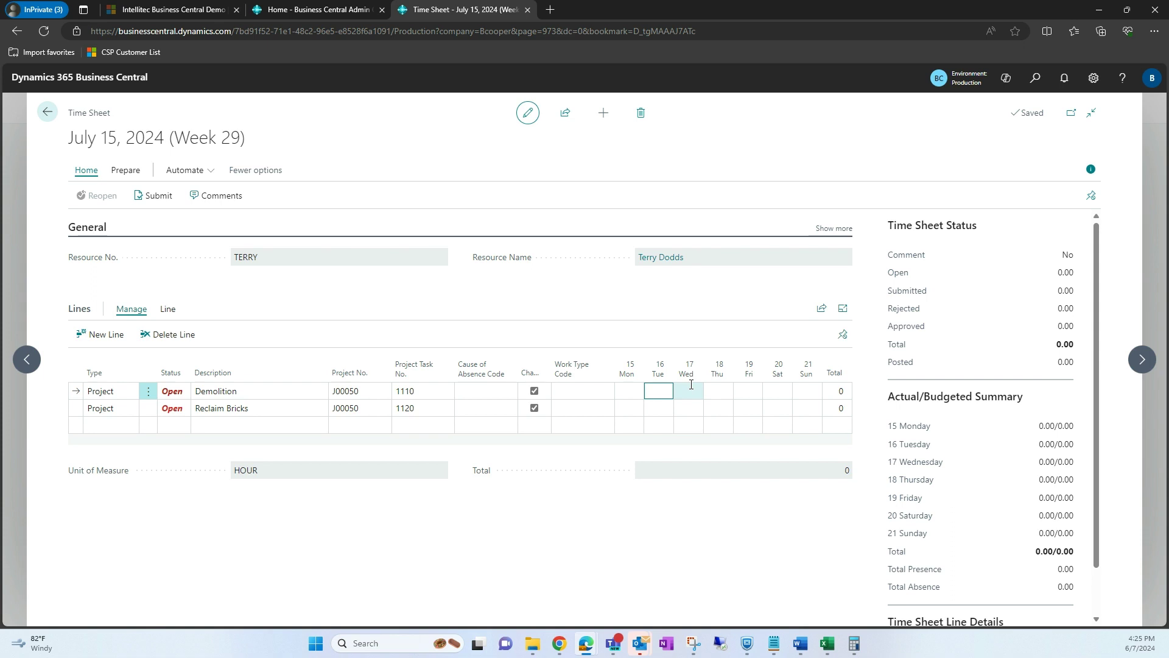
left_click(668, 407)
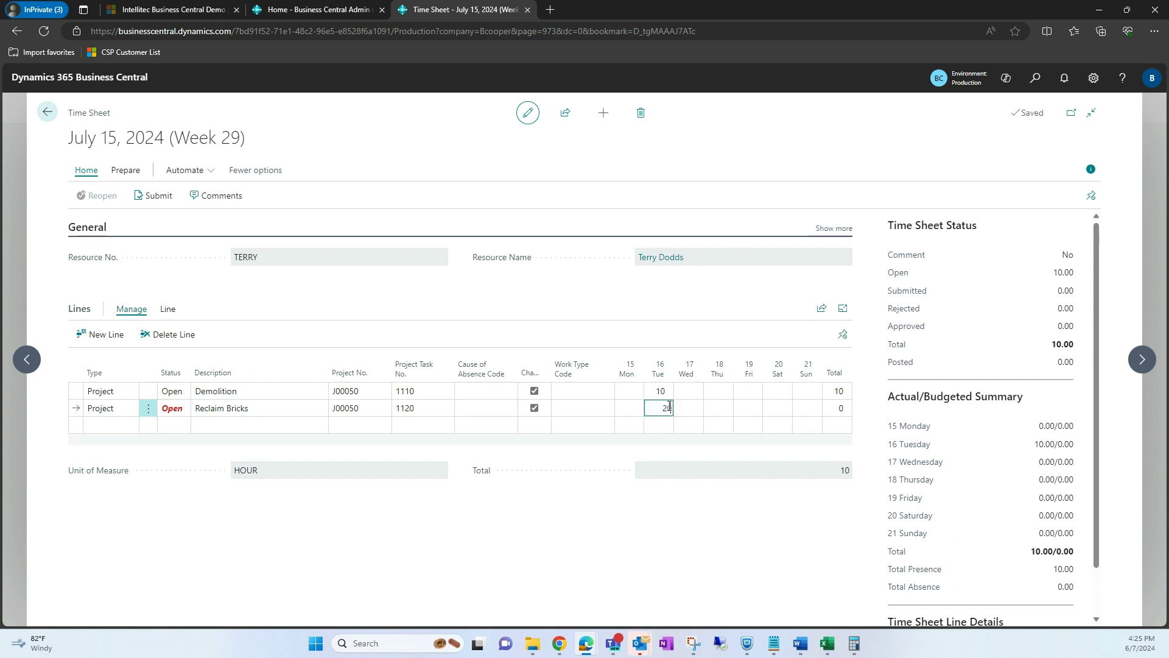
left_click(641, 434)
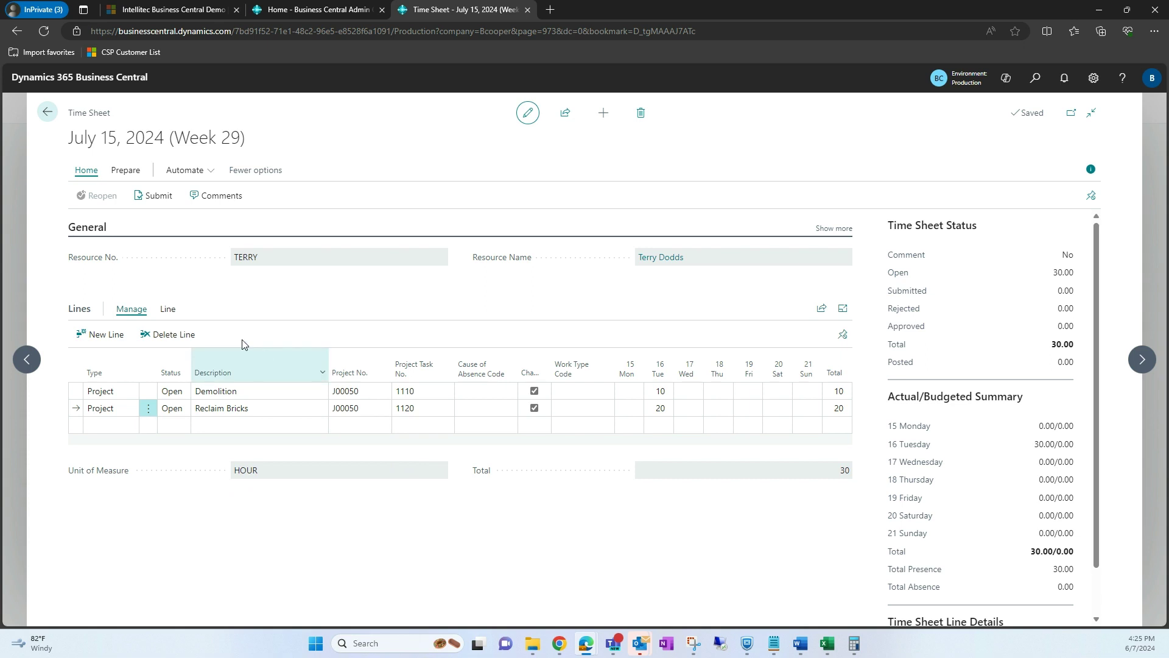
Submit the open time sheet lines for approval and confirm.
left_click(168, 310)
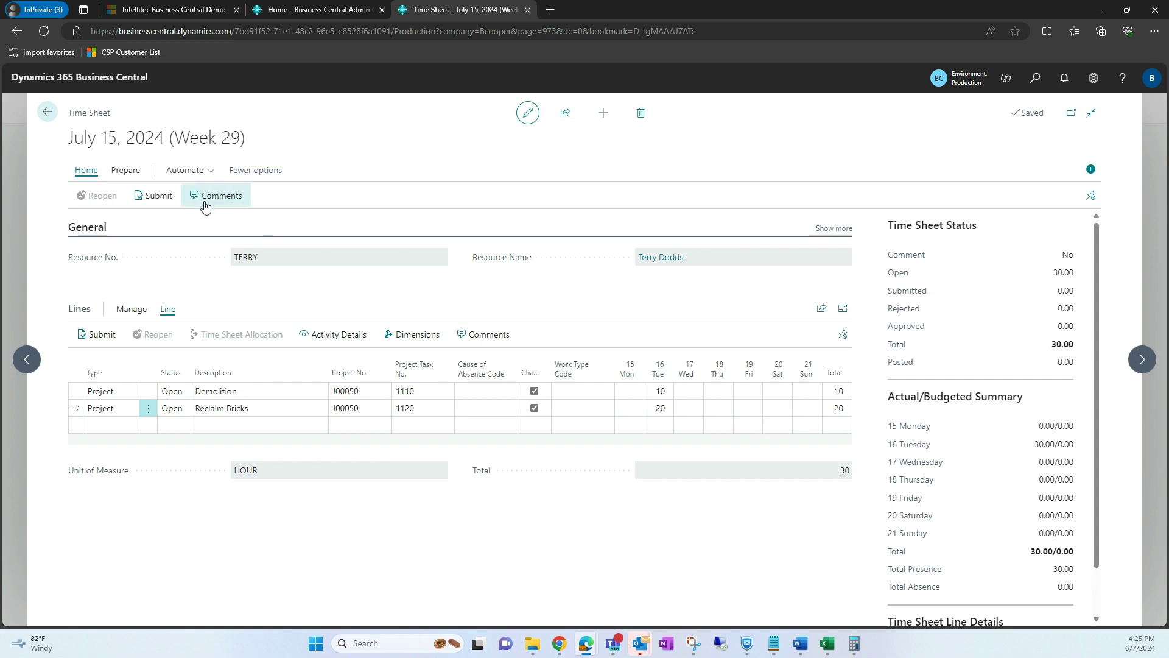
left_click(131, 308)
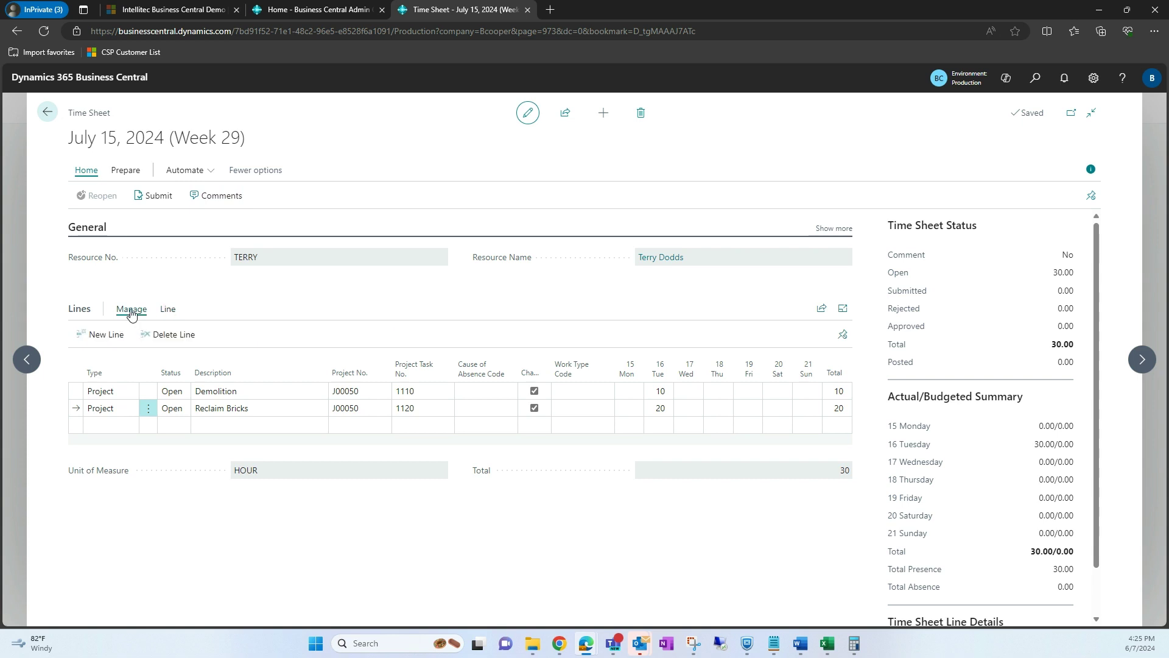
left_click(153, 199)
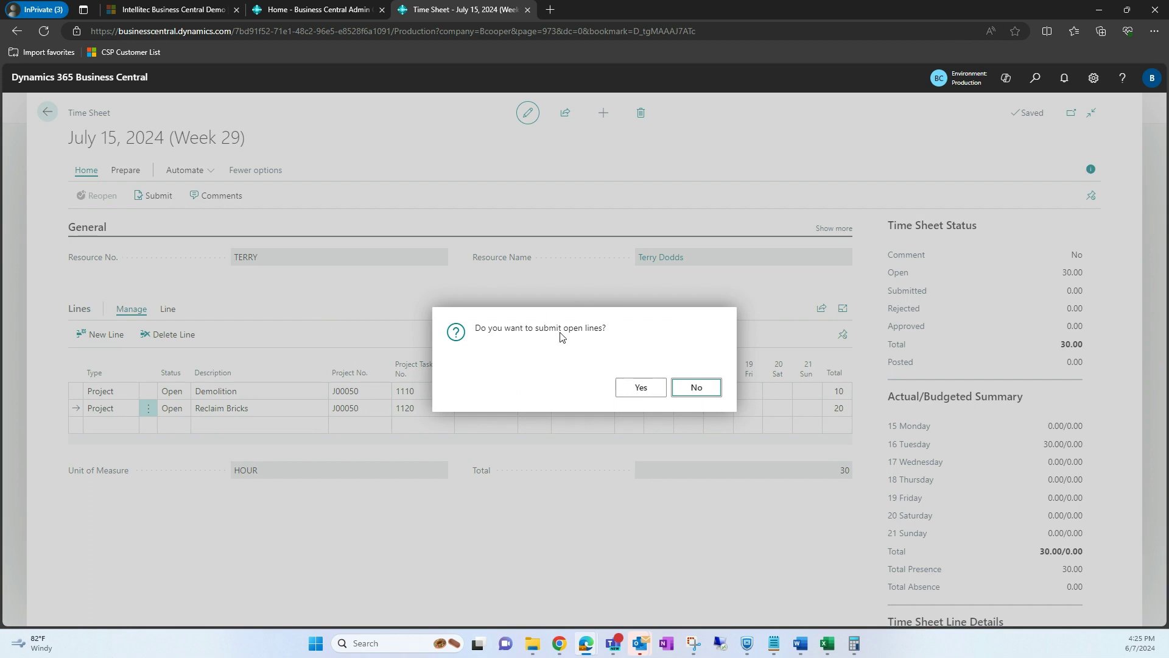
left_click(637, 389)
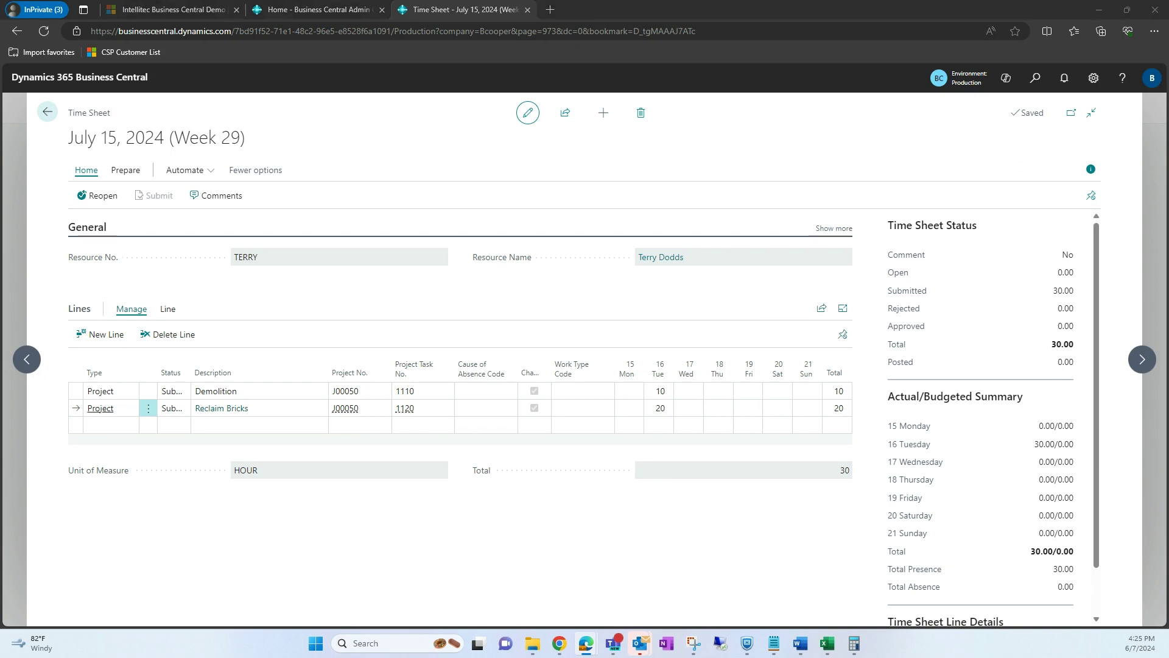
In the maximized approver window, open the Self-Service Time Sheets to Approve tile.
left_click_drag(497, 277, 474, 5)
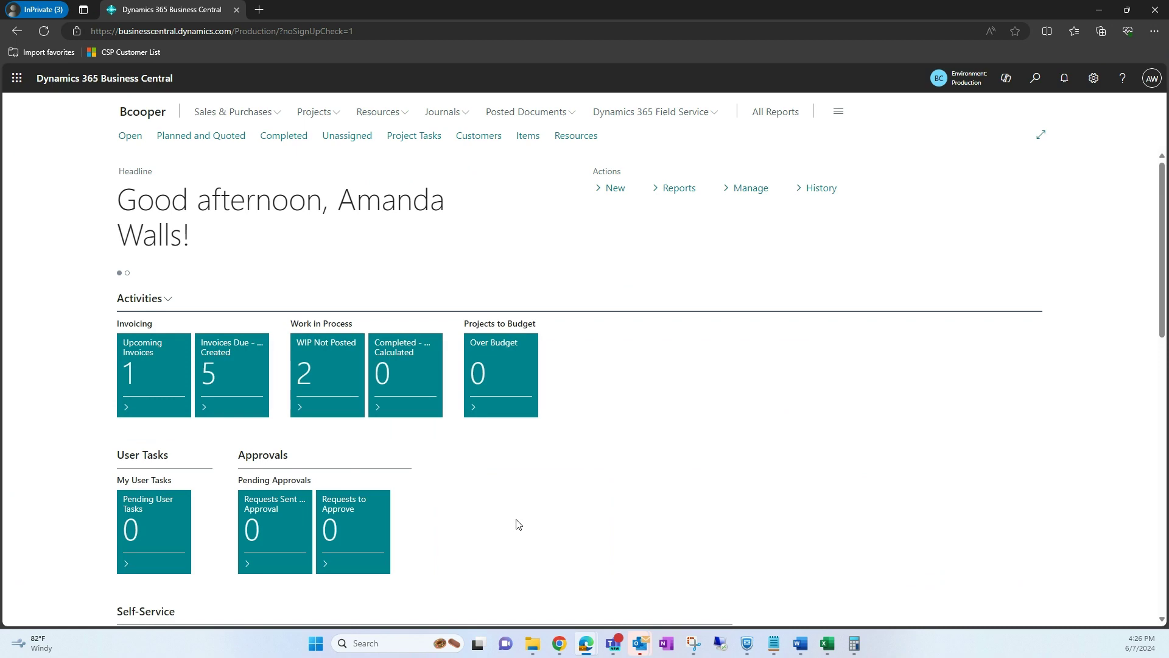
scroll(517, 524, "down", 2)
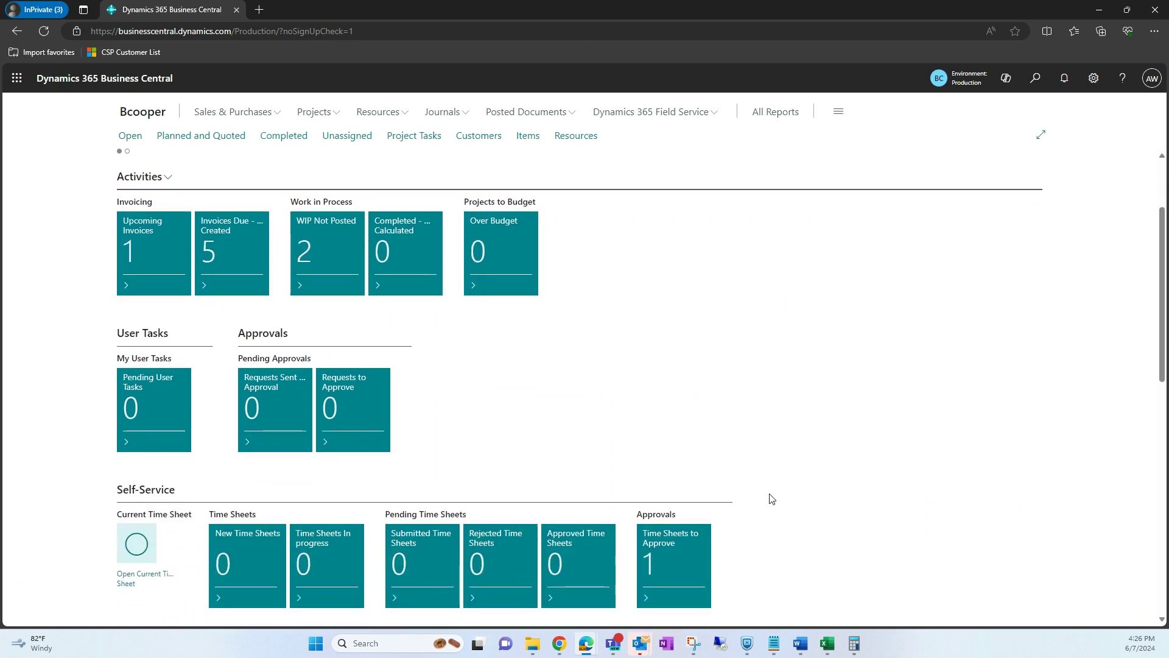
scroll(771, 497, "down", 4)
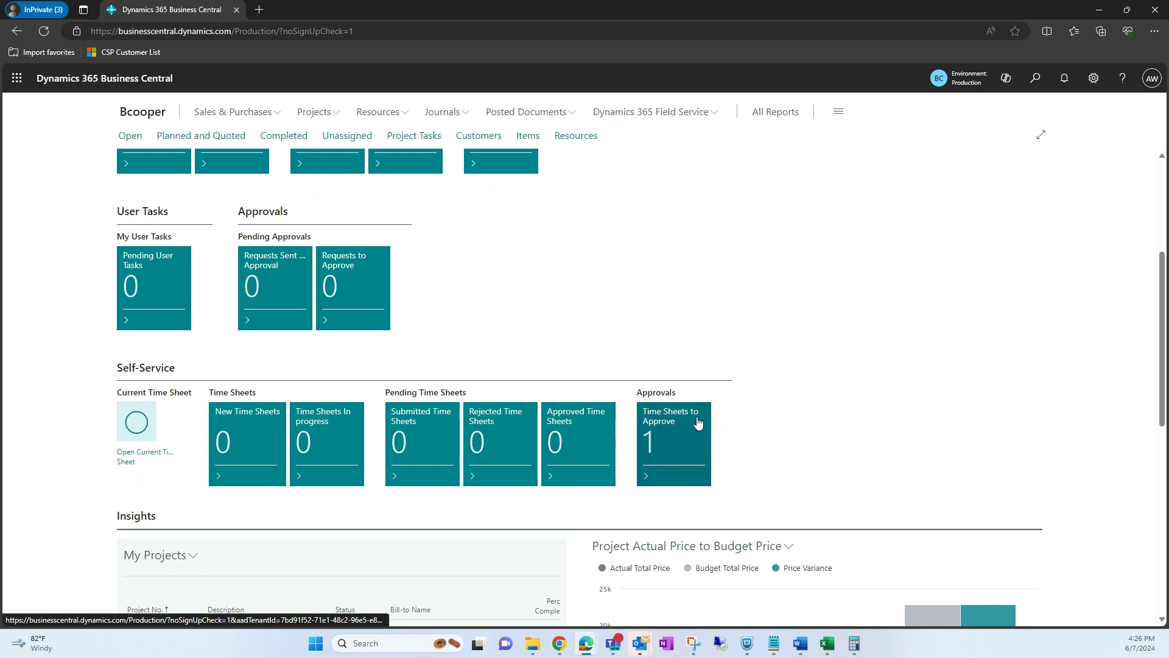
left_click(677, 445)
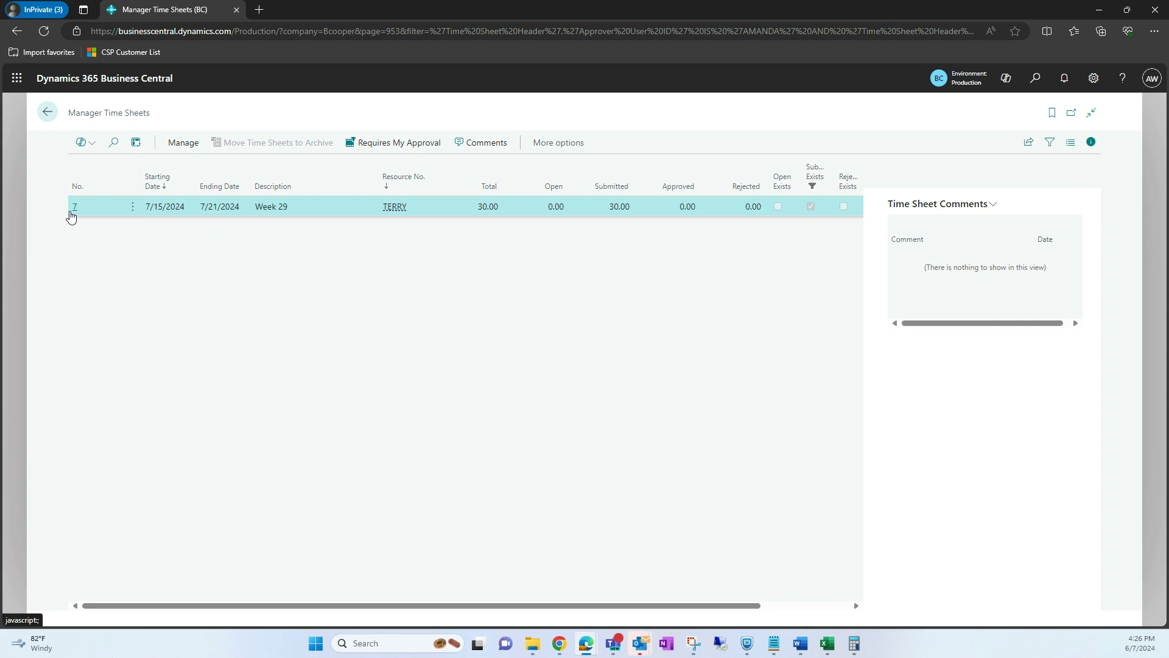
Open the Week 29 time sheet and widen its columns to show line status.
left_click(74, 207)
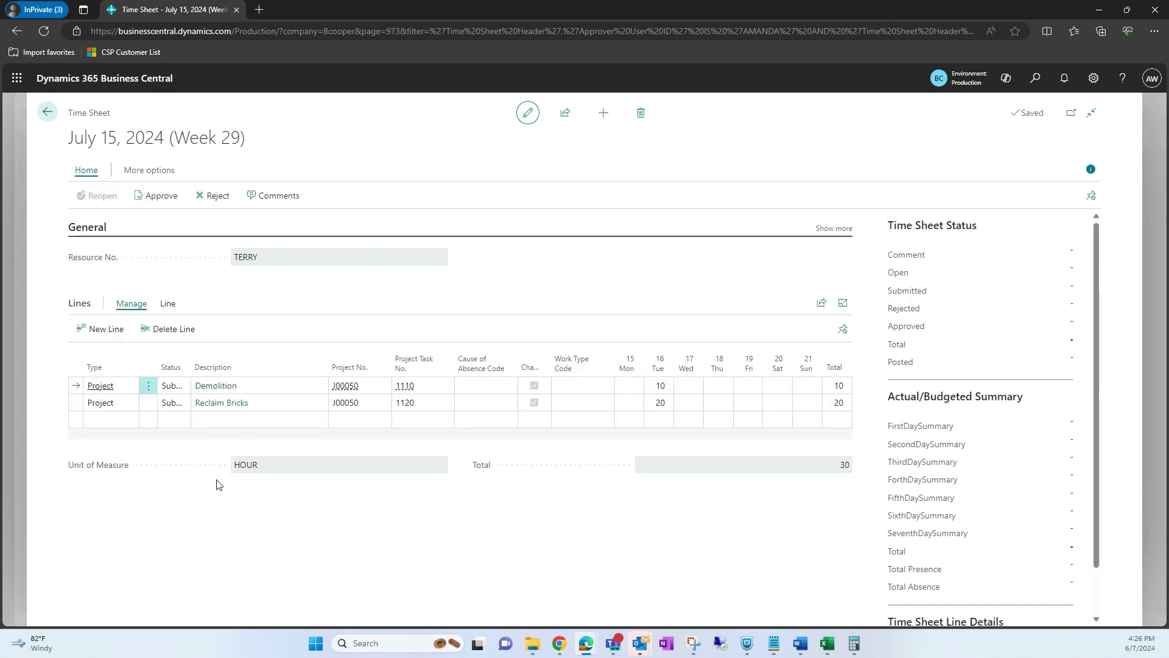
left_click_drag(189, 352, 247, 352)
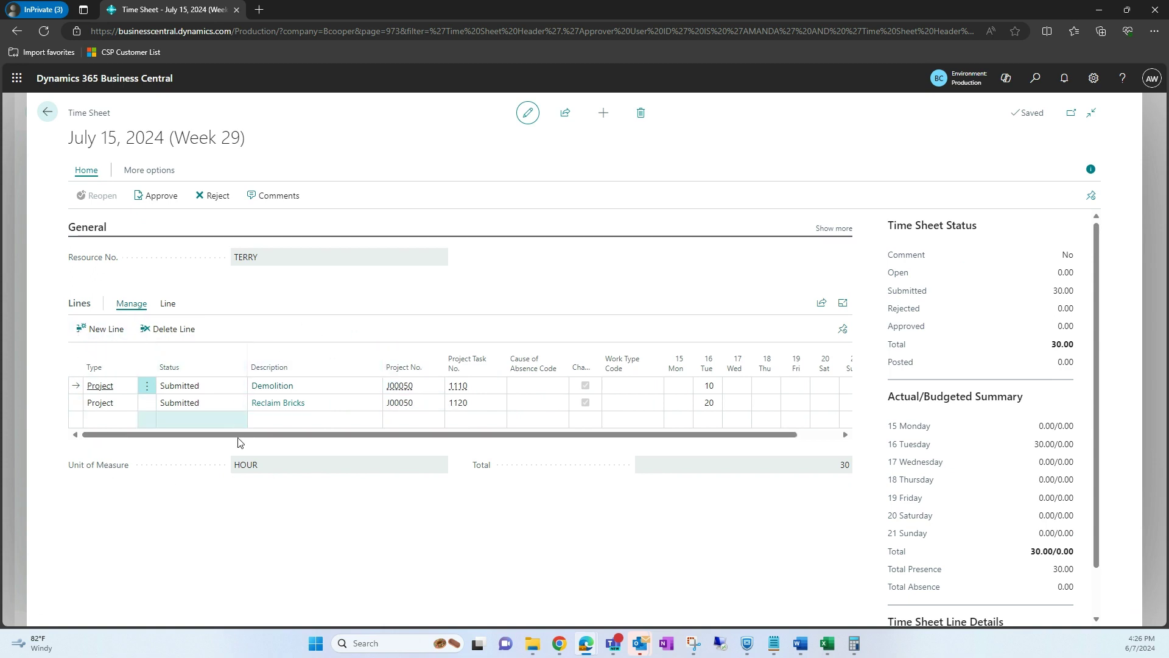
mouse_move(257, 362)
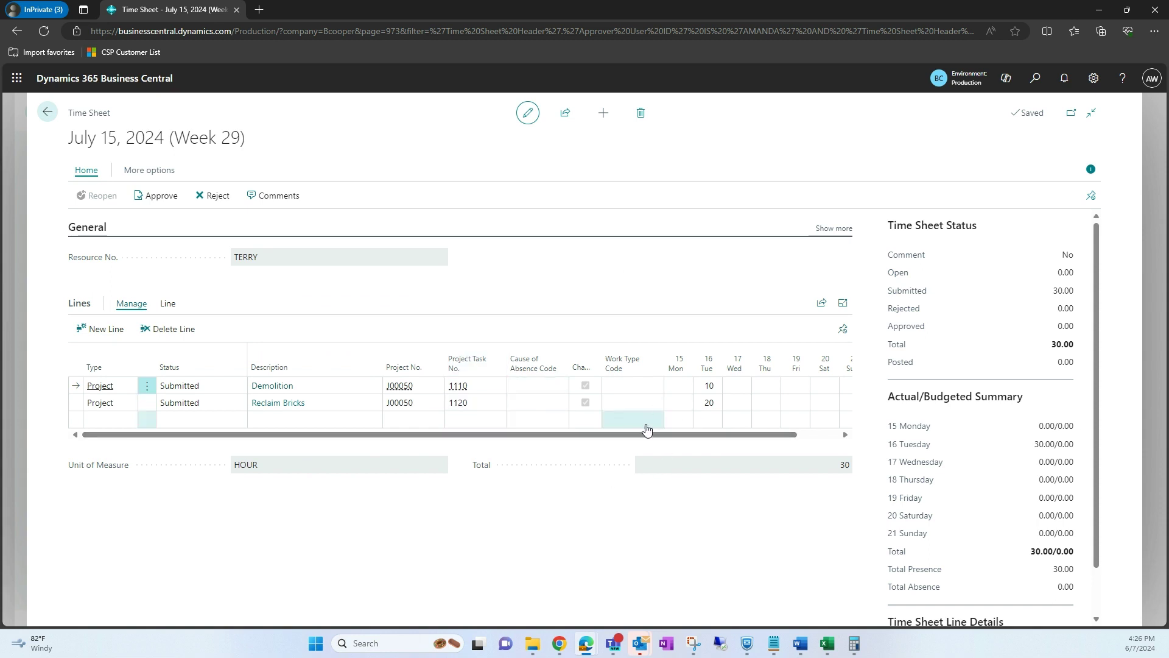
left_click_drag(645, 435, 682, 435)
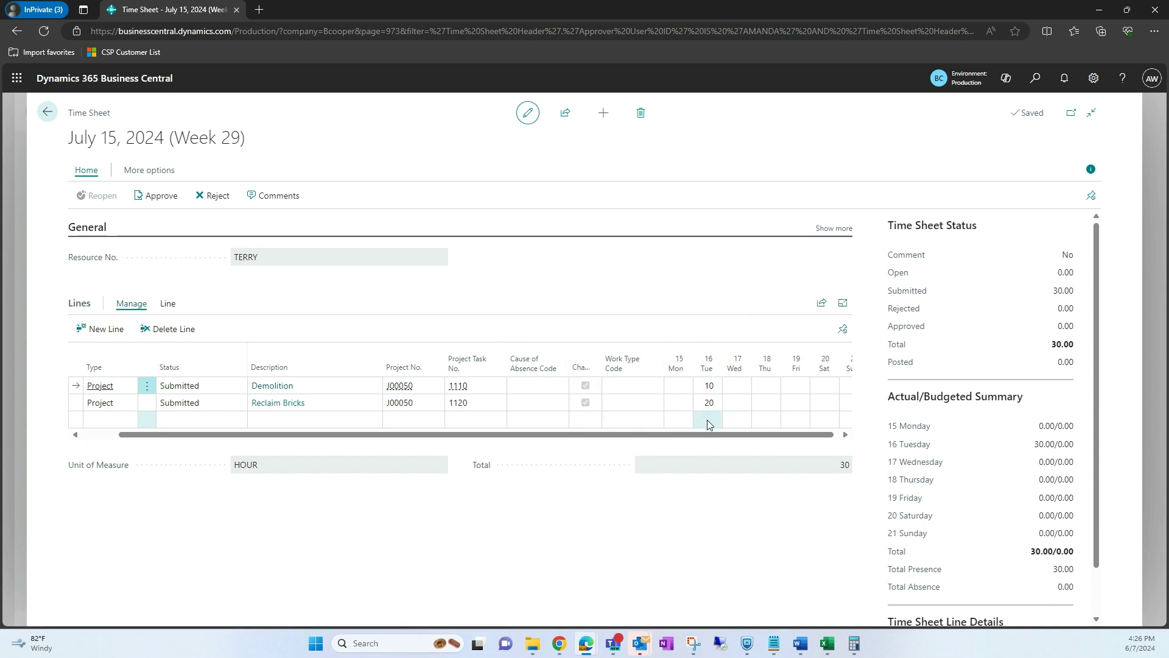
left_click_drag(732, 436, 441, 474)
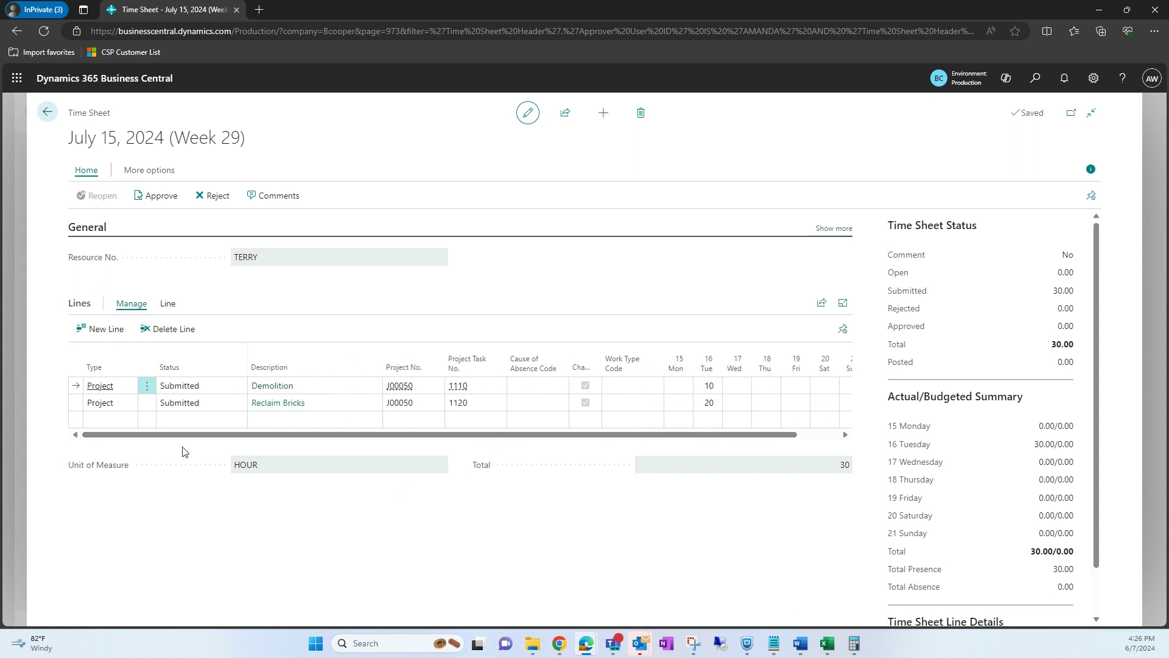
Approve the submitted lines, confirm, and minimize the approver window.
left_click(169, 198)
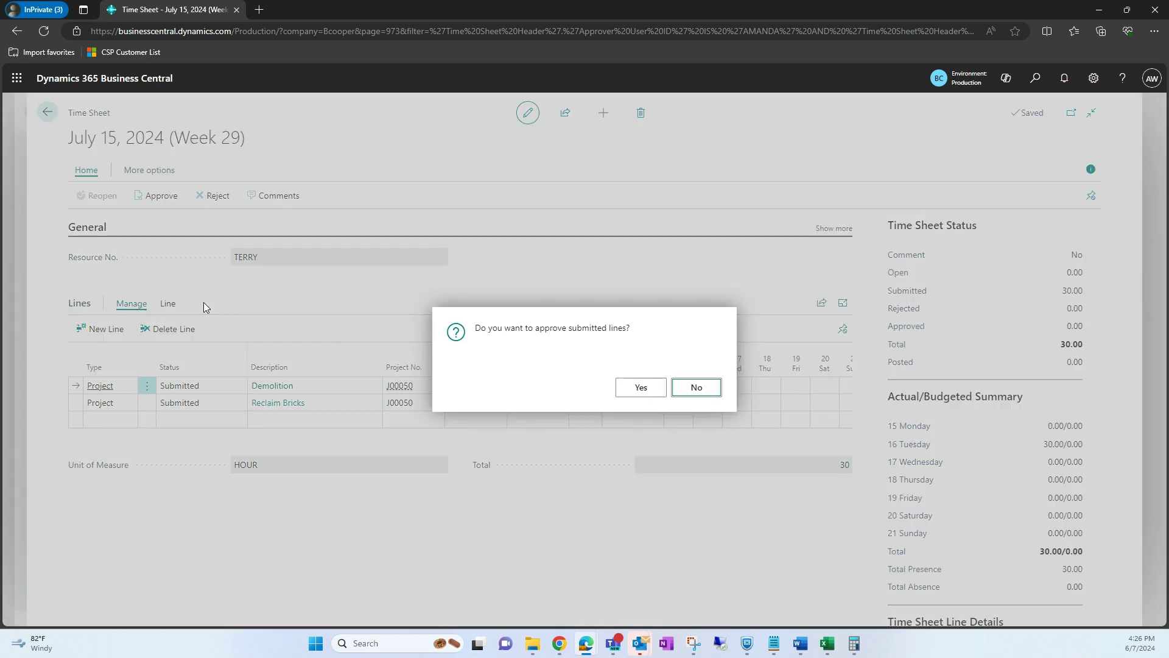
left_click(642, 393)
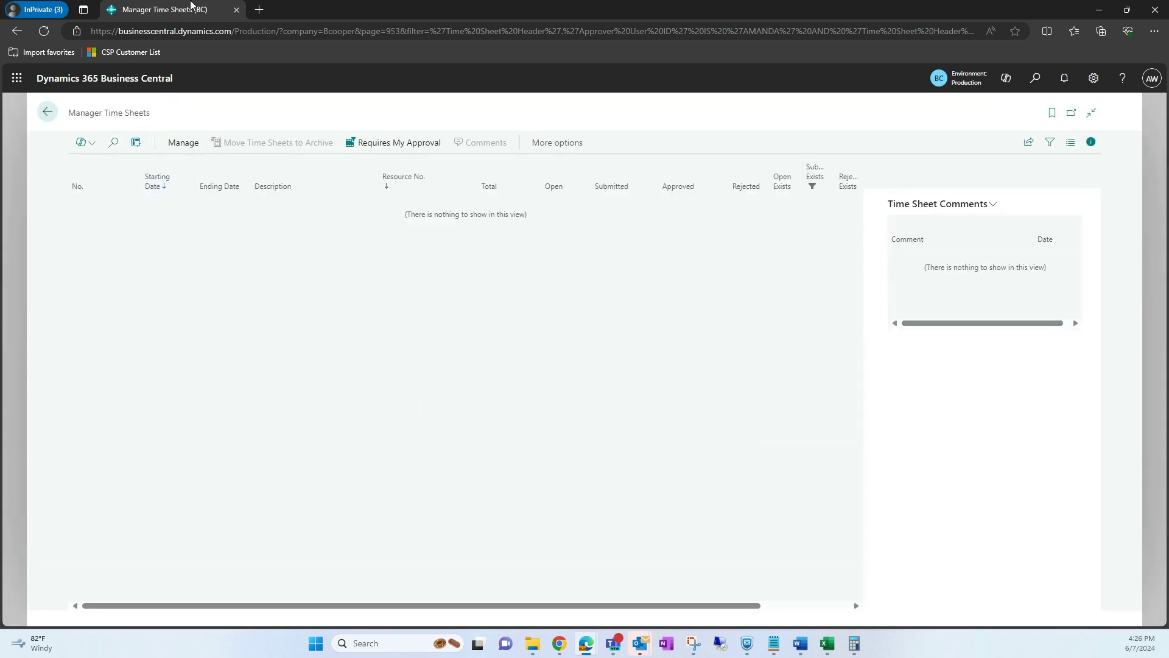
left_click(1099, 9)
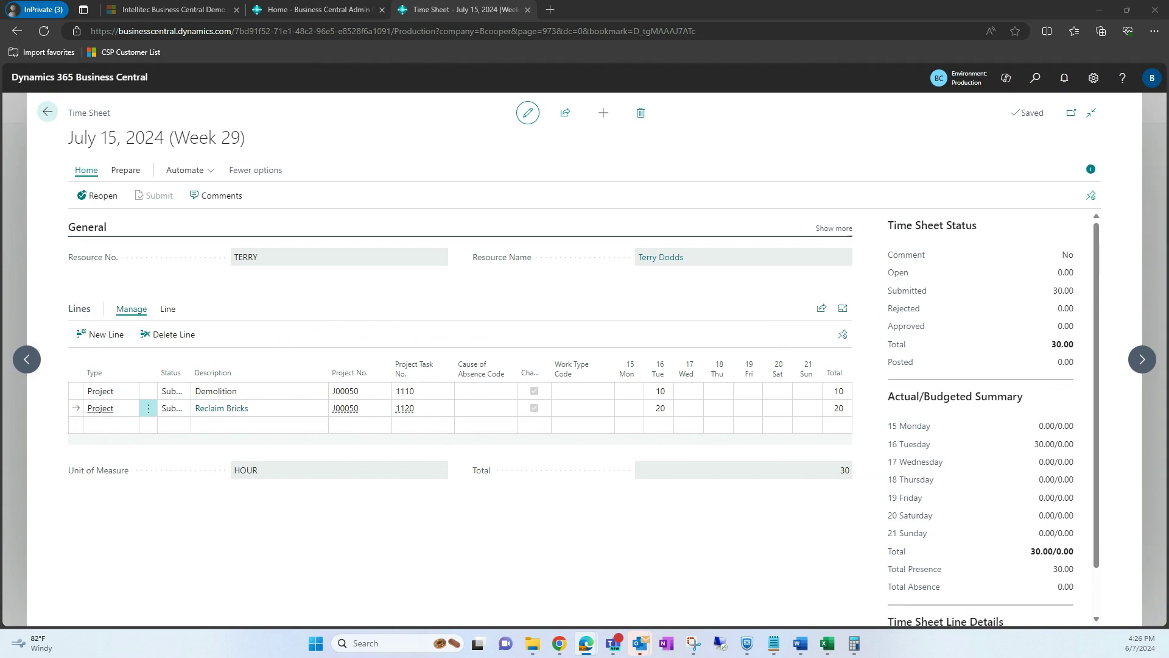
Return to the Time Sheets list and refresh it to show Week 29's 30 approved hours.
left_click(47, 112)
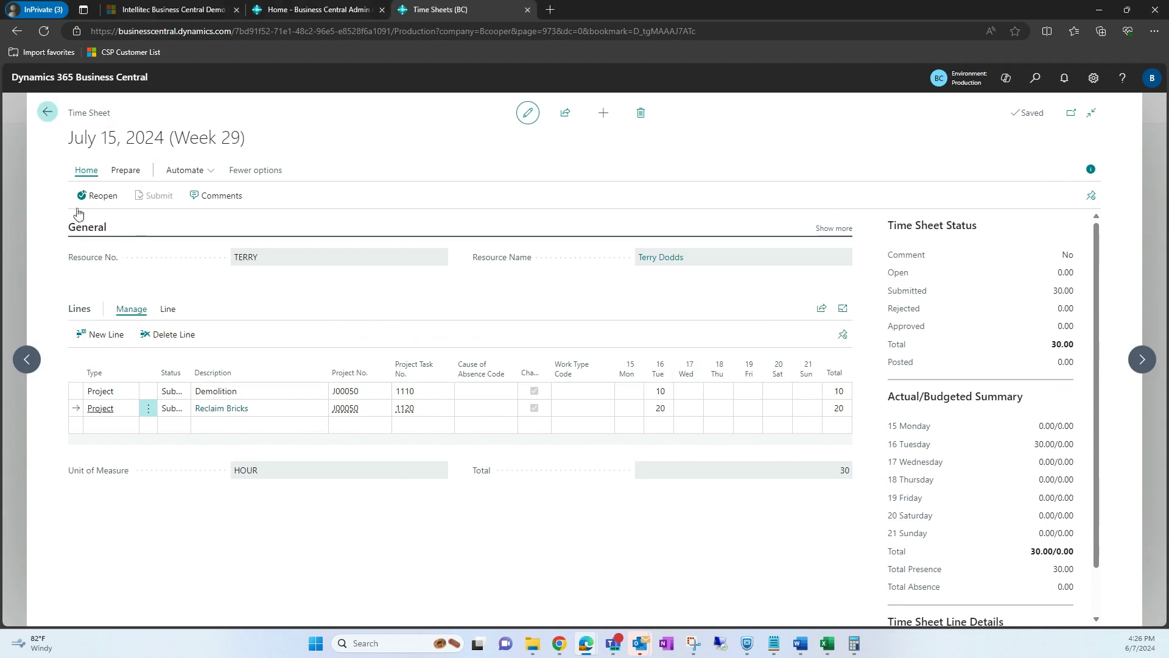
left_click(46, 33)
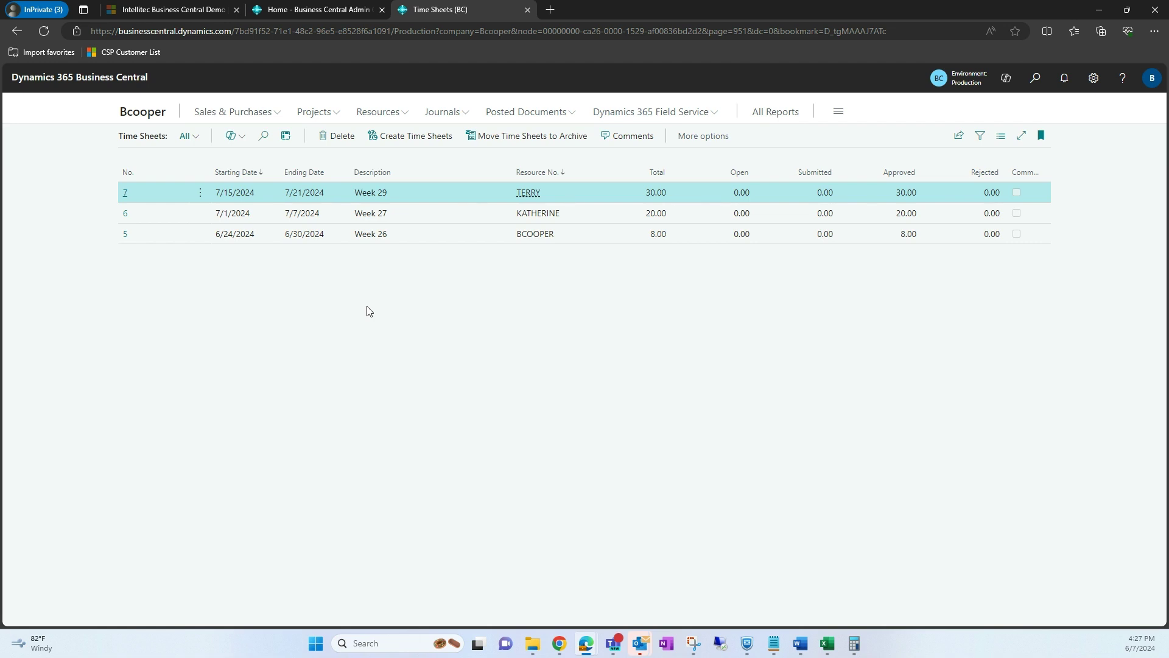
Open the empty DEFAULT project journal batch from Projects > Project Journals and show Prepare actions.
left_click(322, 115)
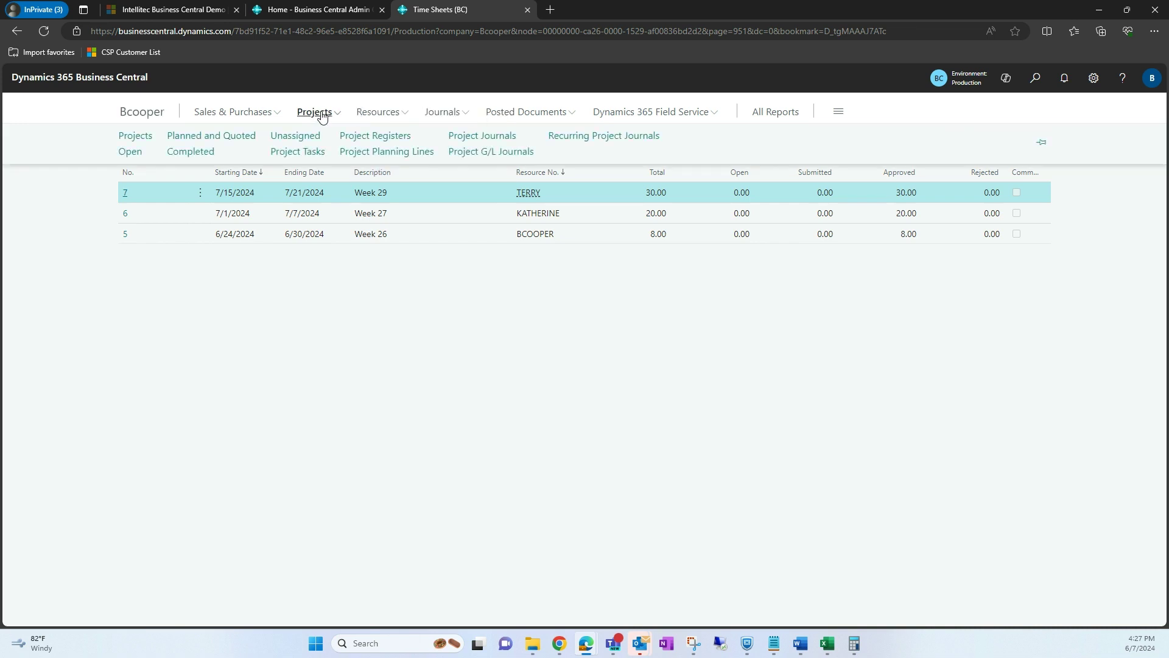
left_click(469, 139)
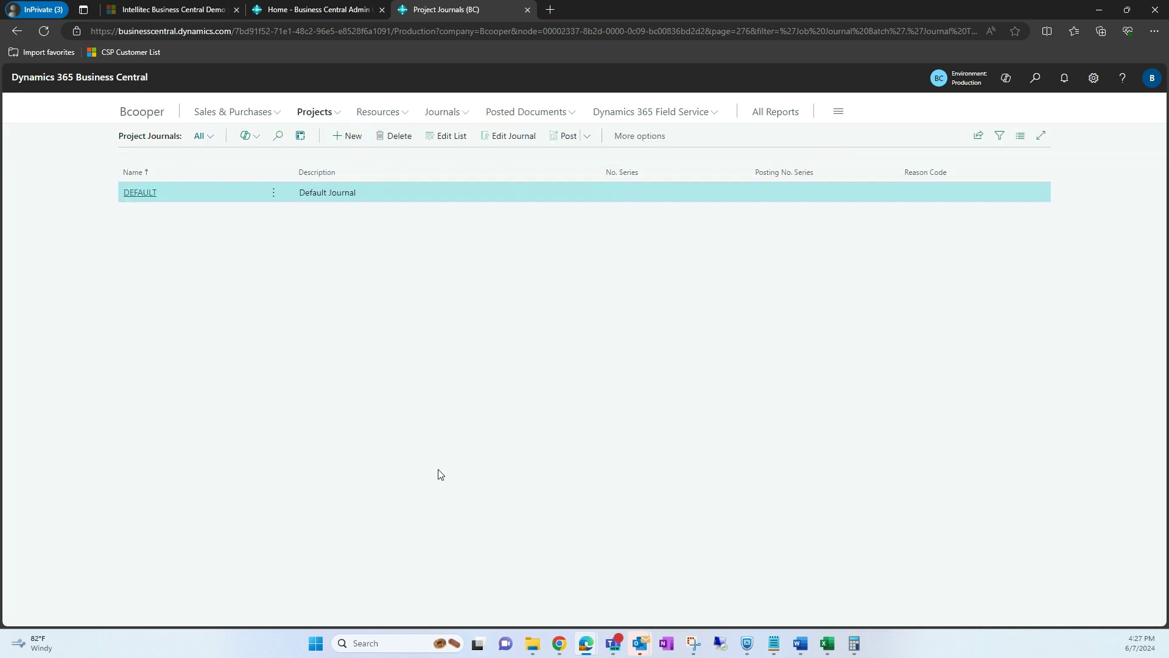
left_click(140, 193)
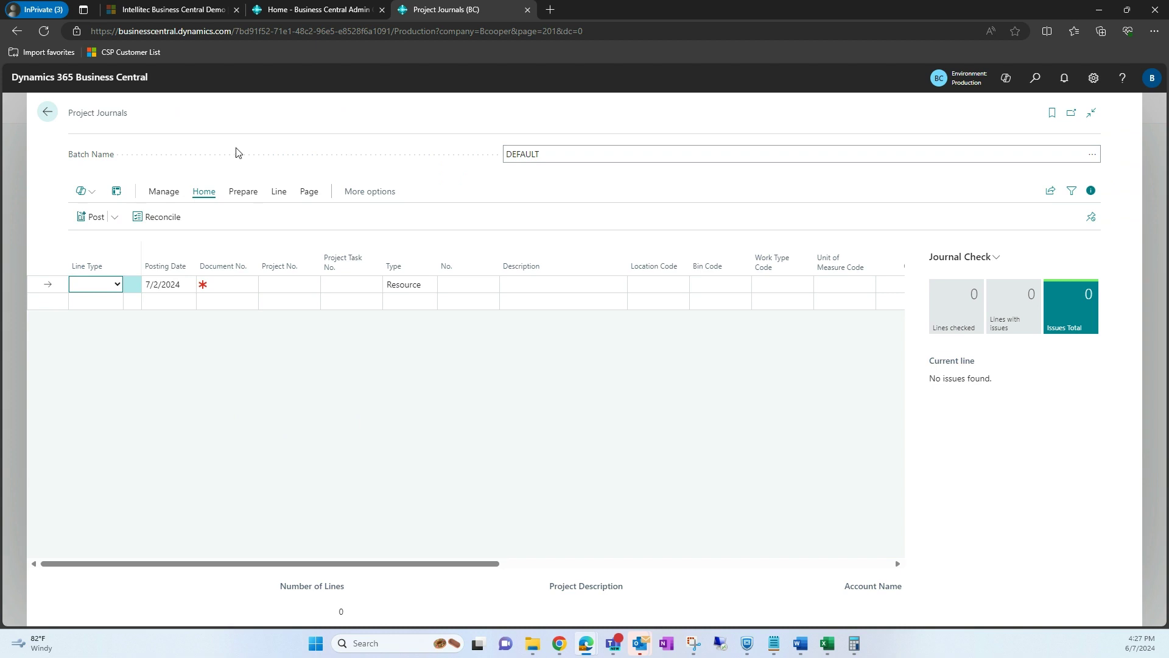
left_click(243, 191)
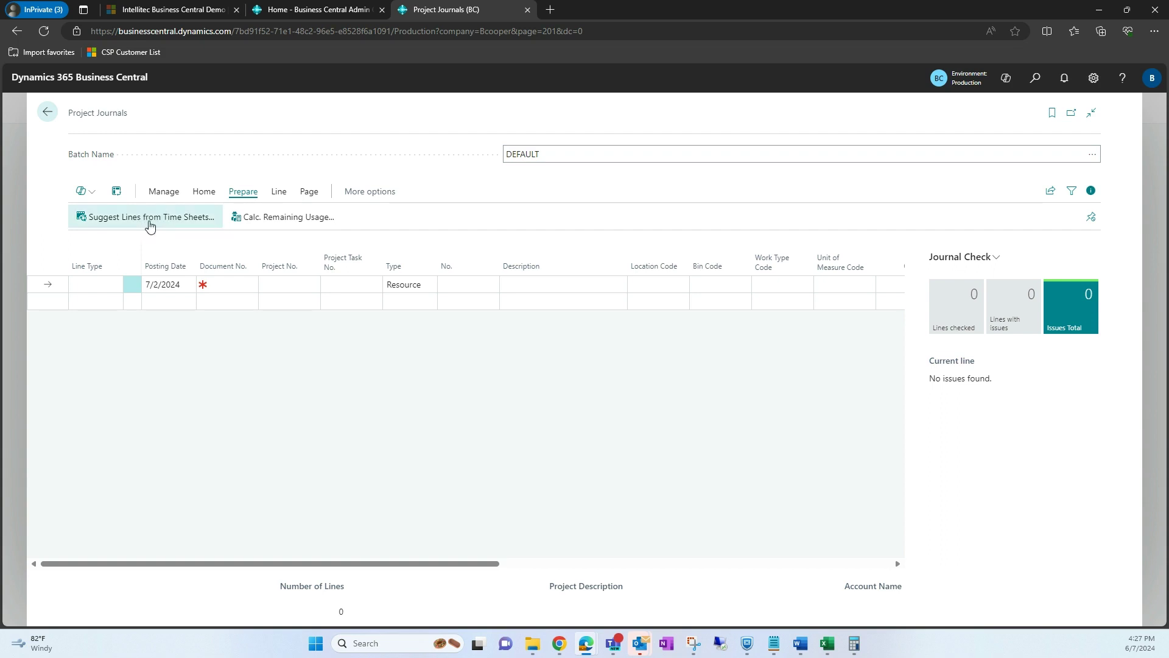
In Suggest Lines from Time Sheets, set the date range 7/8/2024 to 7/22/2024.
left_click(148, 220)
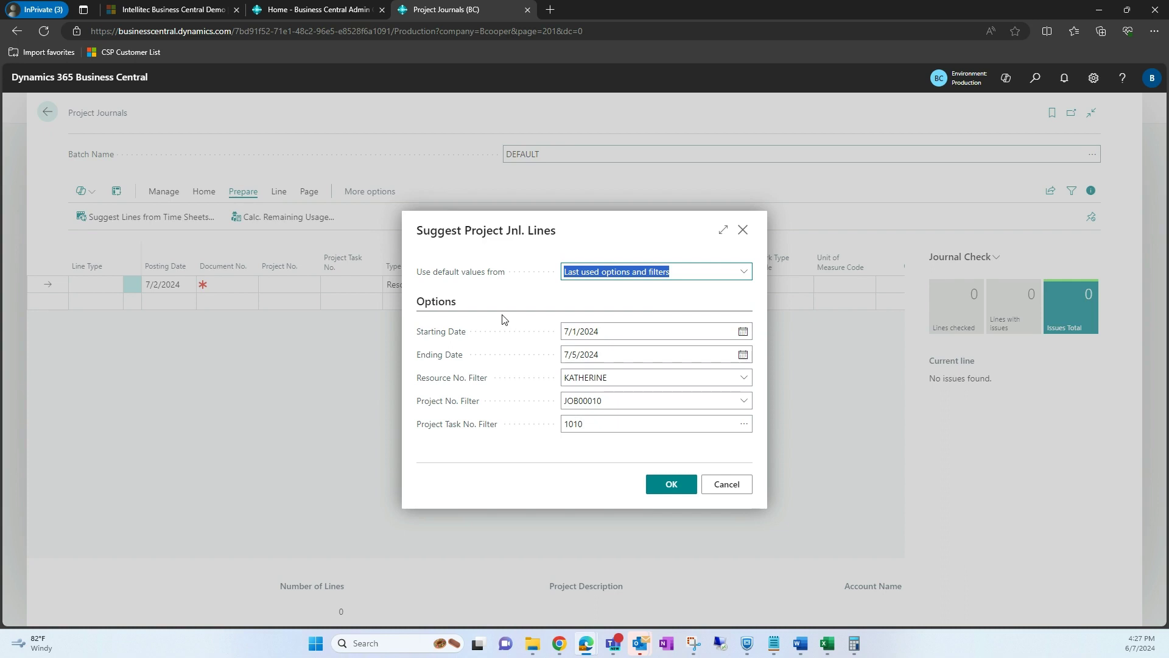
left_click(743, 331)
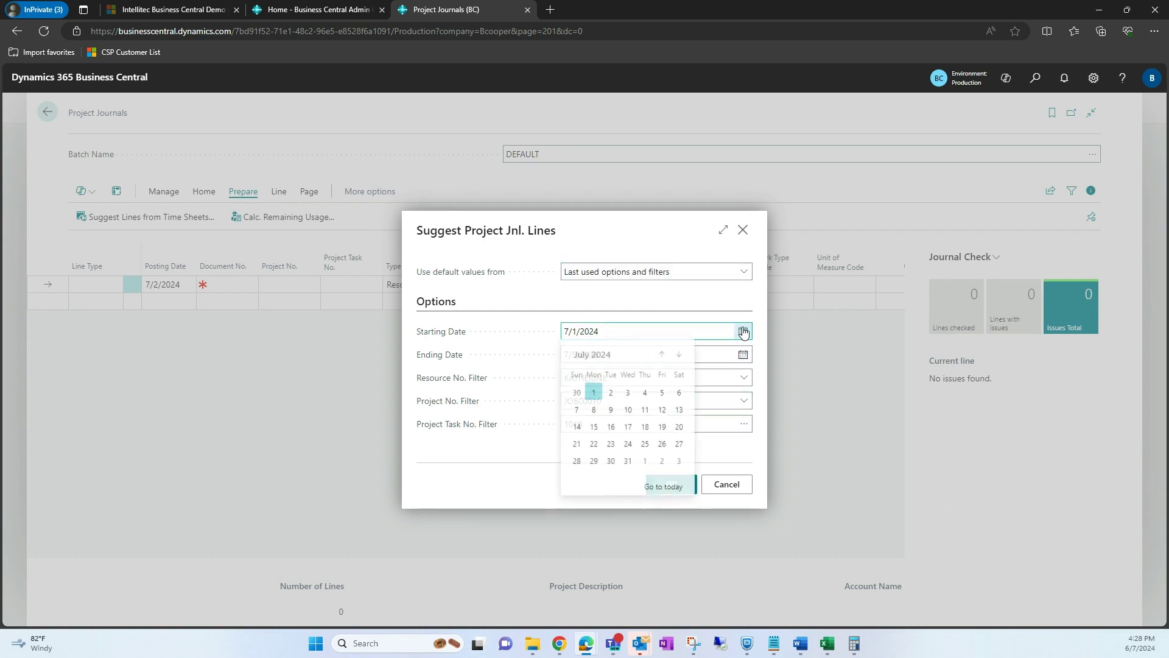
left_click(594, 412)
left_click(743, 355)
left_click(578, 484)
left_click(565, 466)
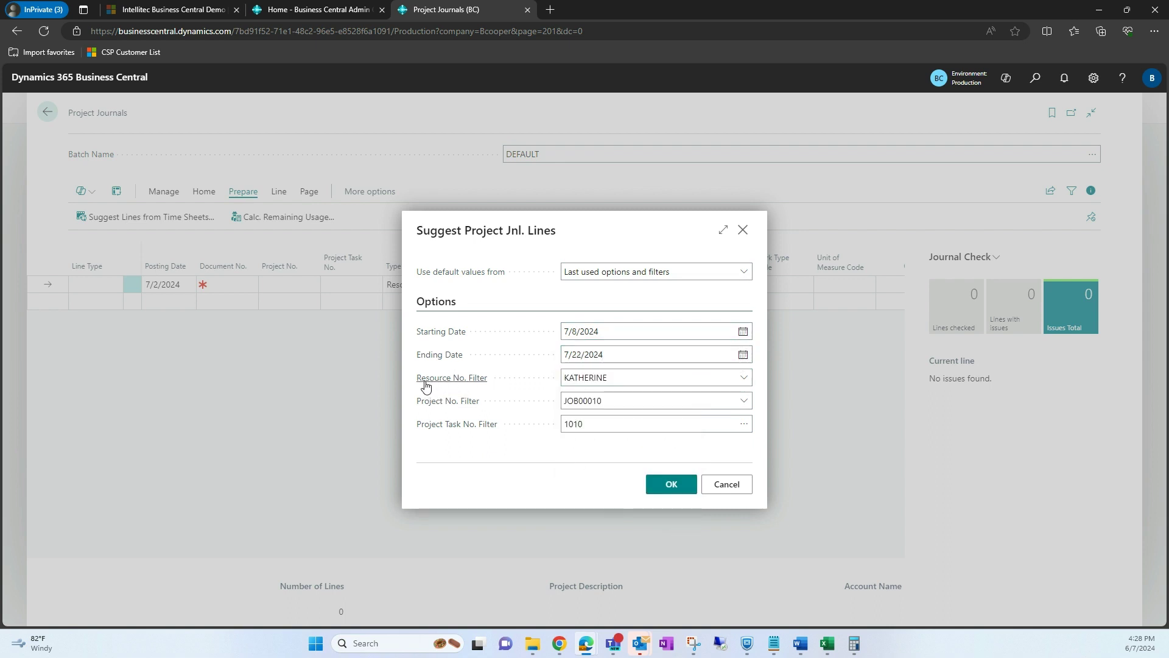
Filter on the time sheet's resource and project J00050, clear the task filter, and suggest lines.
left_click(744, 378)
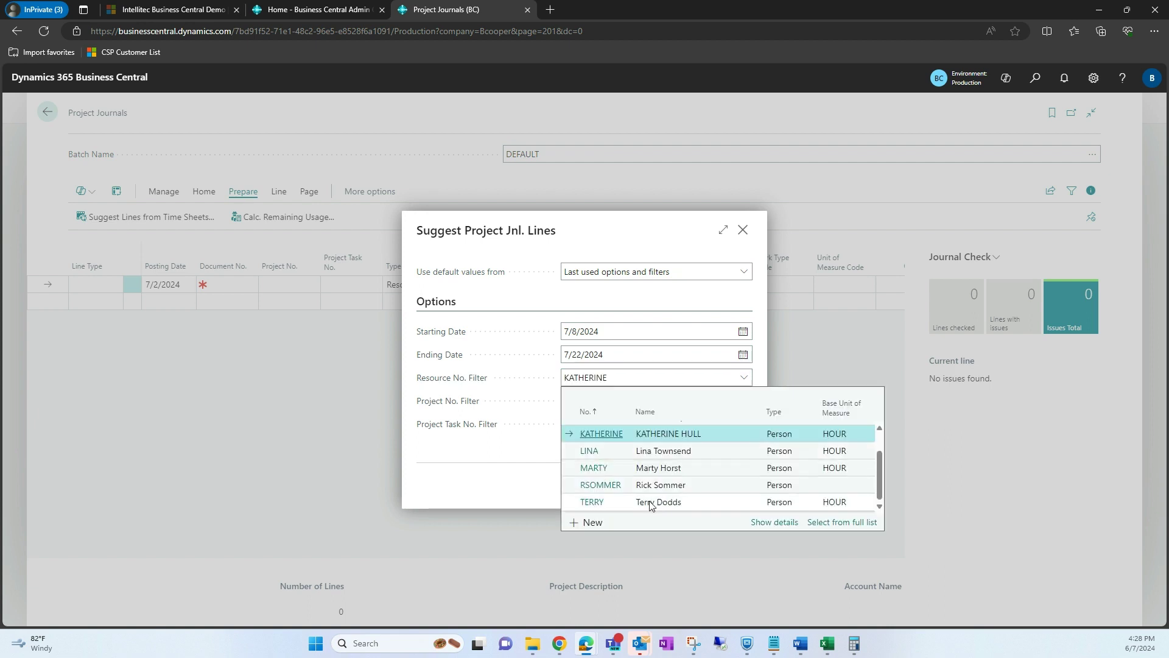
left_click(621, 502)
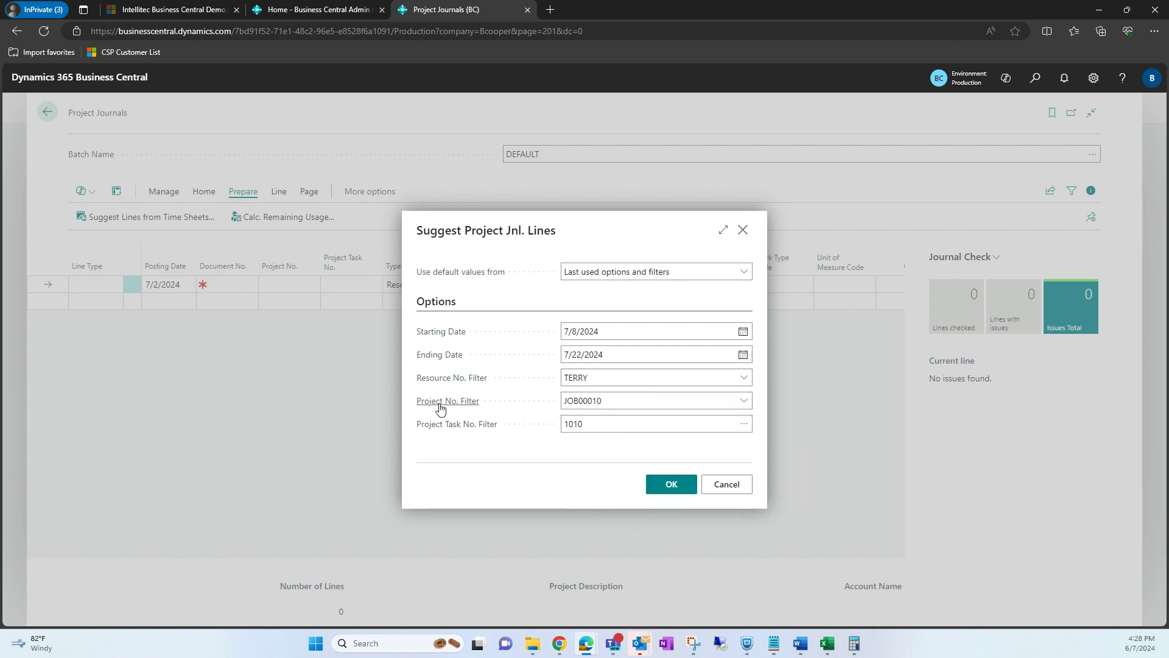
left_click(744, 401)
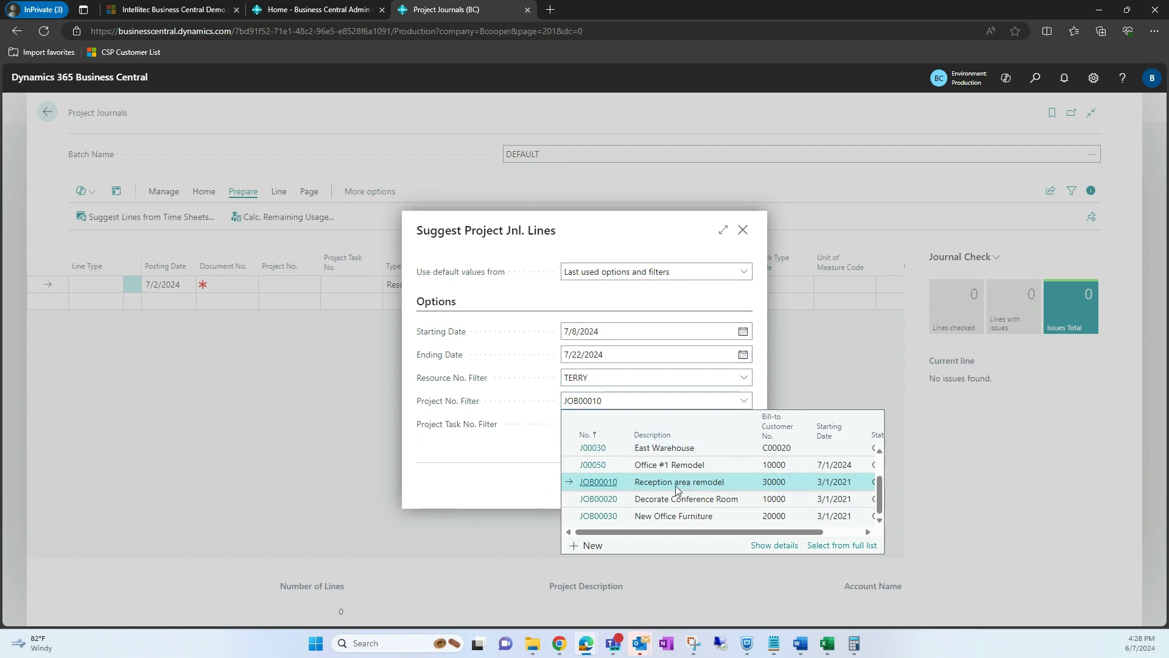
scroll(670, 490, "up", 2)
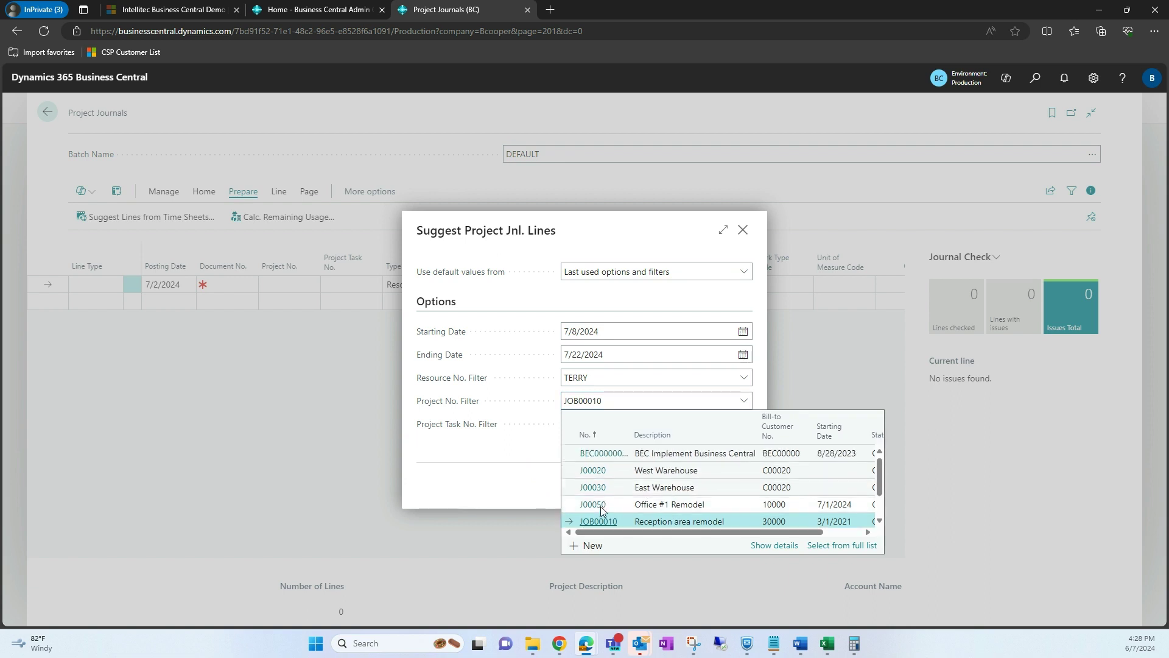
left_click(659, 506)
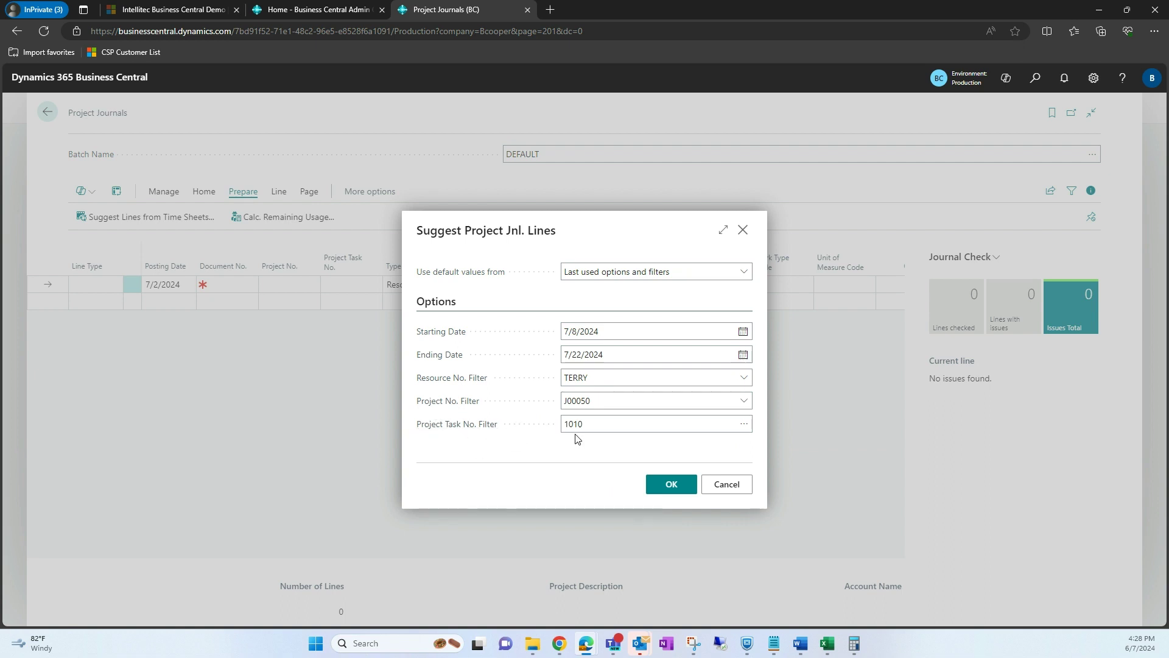
left_click(617, 425)
key("Delete")
left_click(597, 461)
left_click(672, 485)
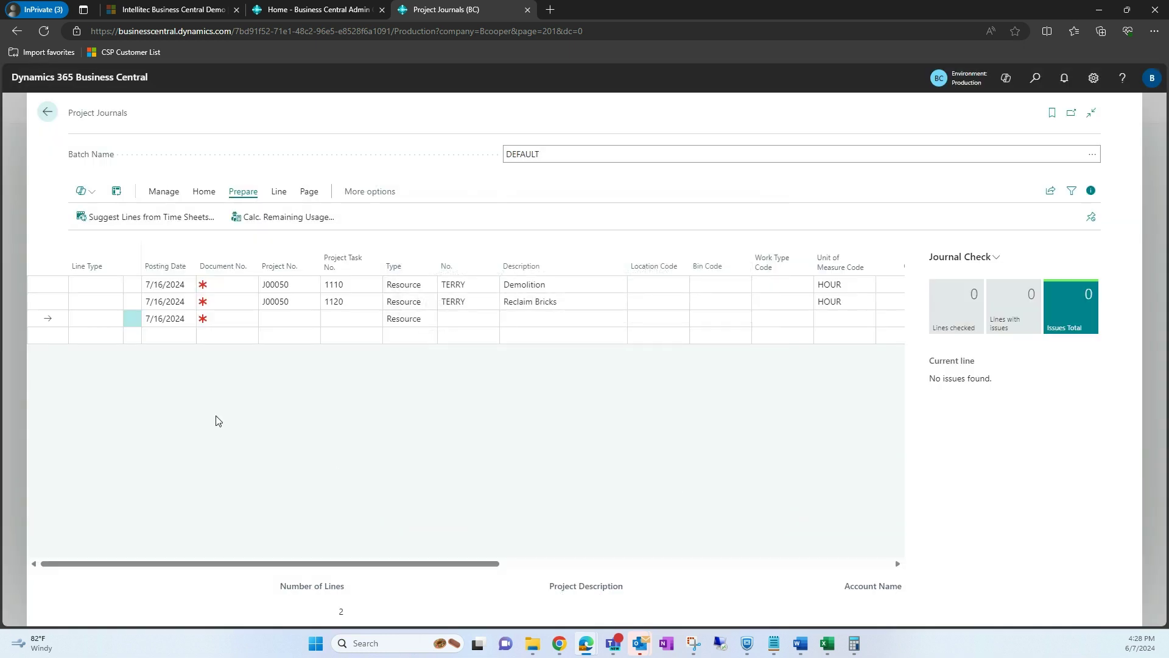
Drop the empty extra line and review the 10- and 20-hour lines at 84.70 unit cost.
left_click(47, 285)
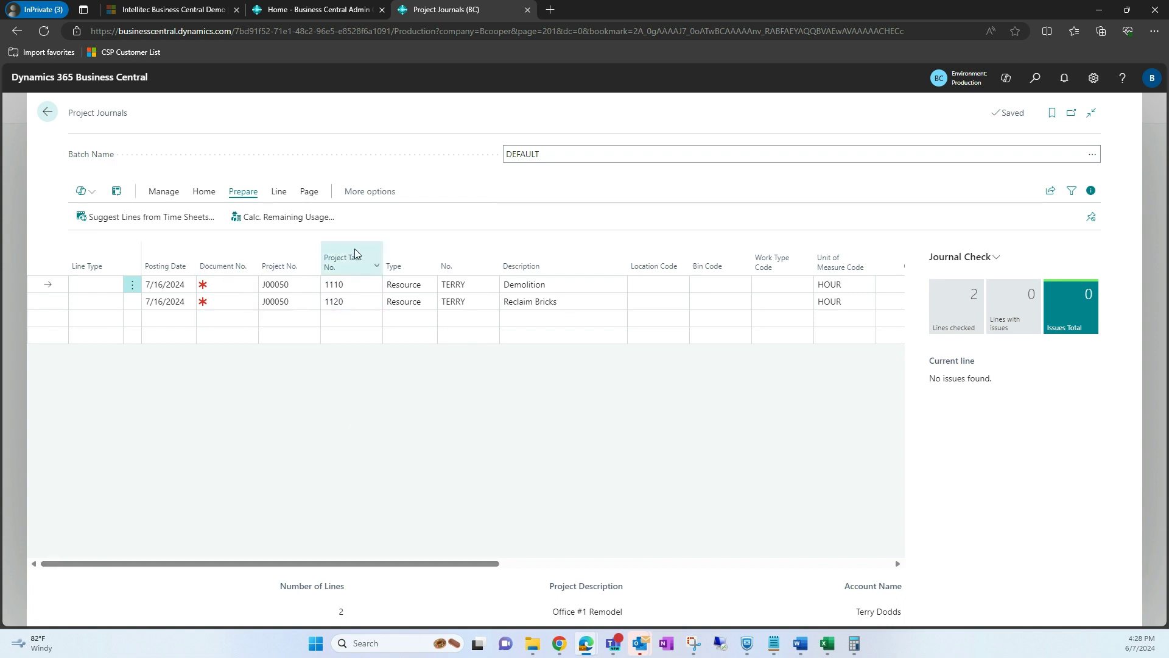
left_click_drag(487, 567, 727, 567)
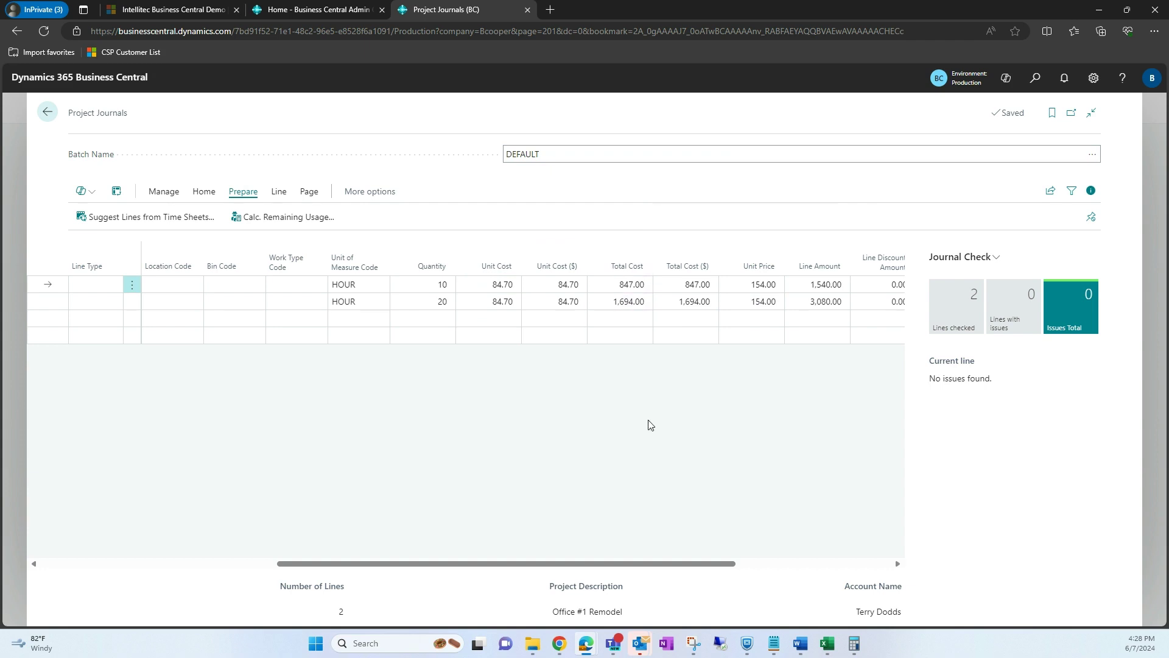
left_click_drag(738, 565, 604, 552)
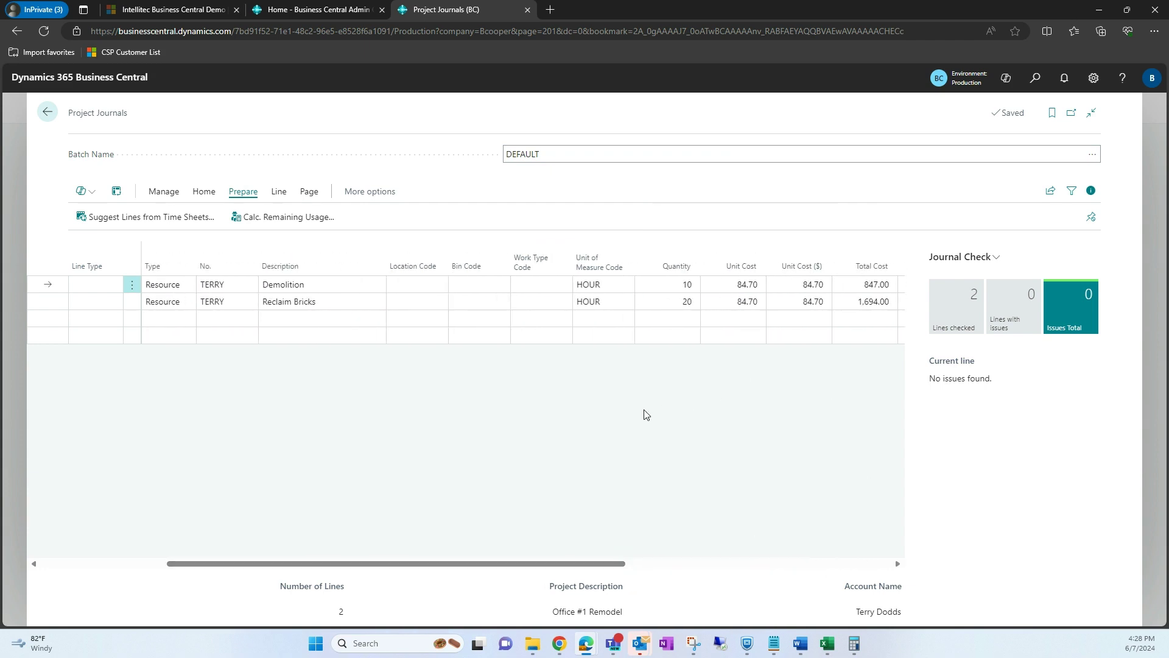
left_click_drag(587, 564, 449, 562)
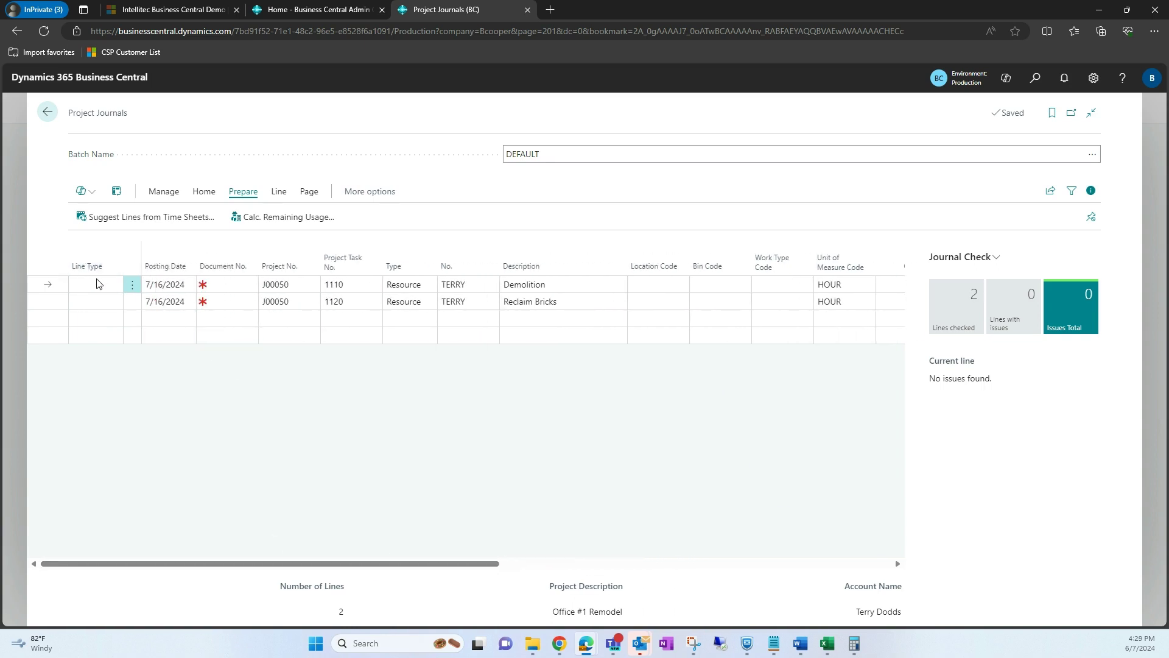
Set both lines to Both Budget and Billable with document numbers 1245 and 1235.
left_click(107, 291)
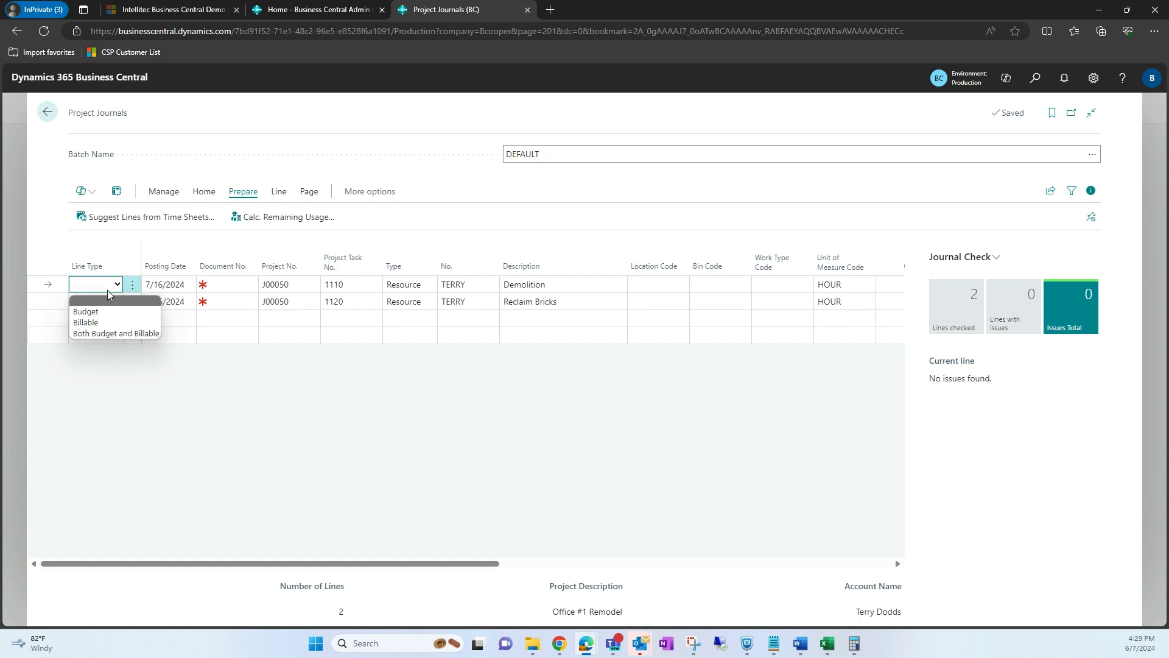
left_click(122, 333)
left_click(105, 303)
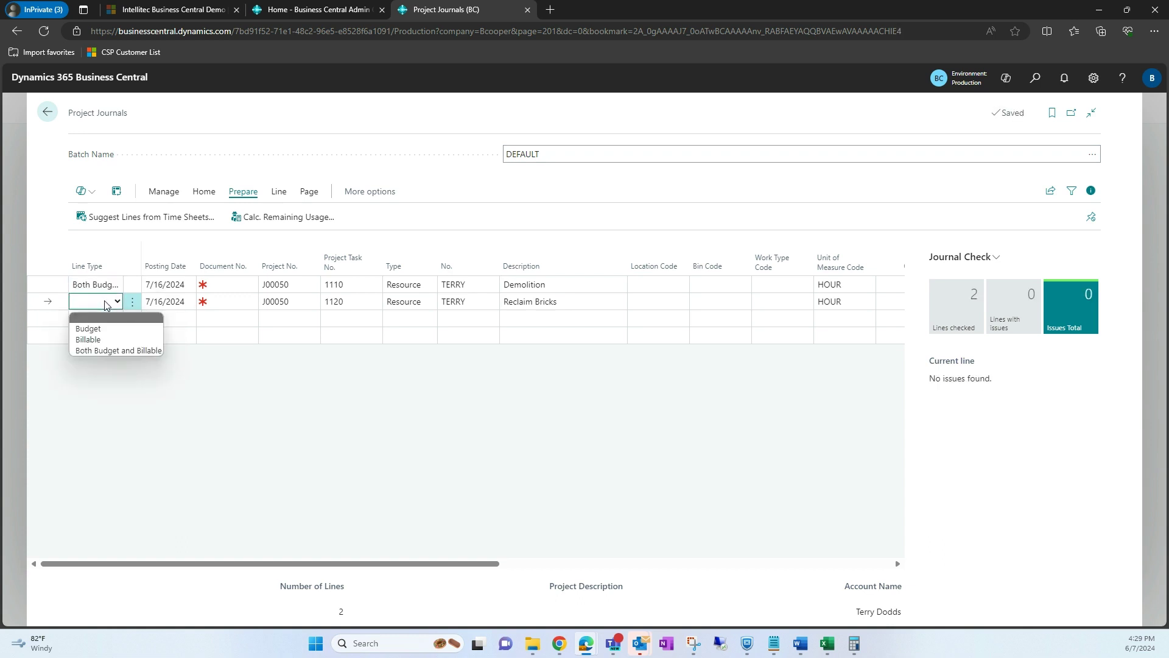
left_click(103, 350)
left_click(236, 285)
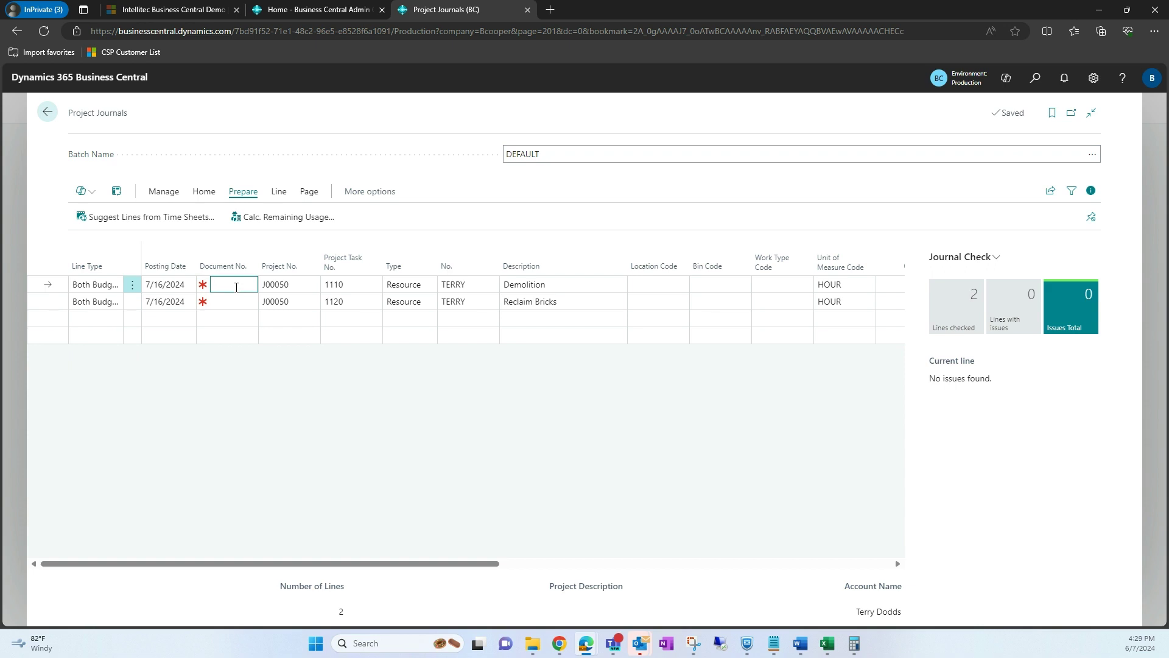
left_click(236, 299)
type("1235")
left_click(265, 363)
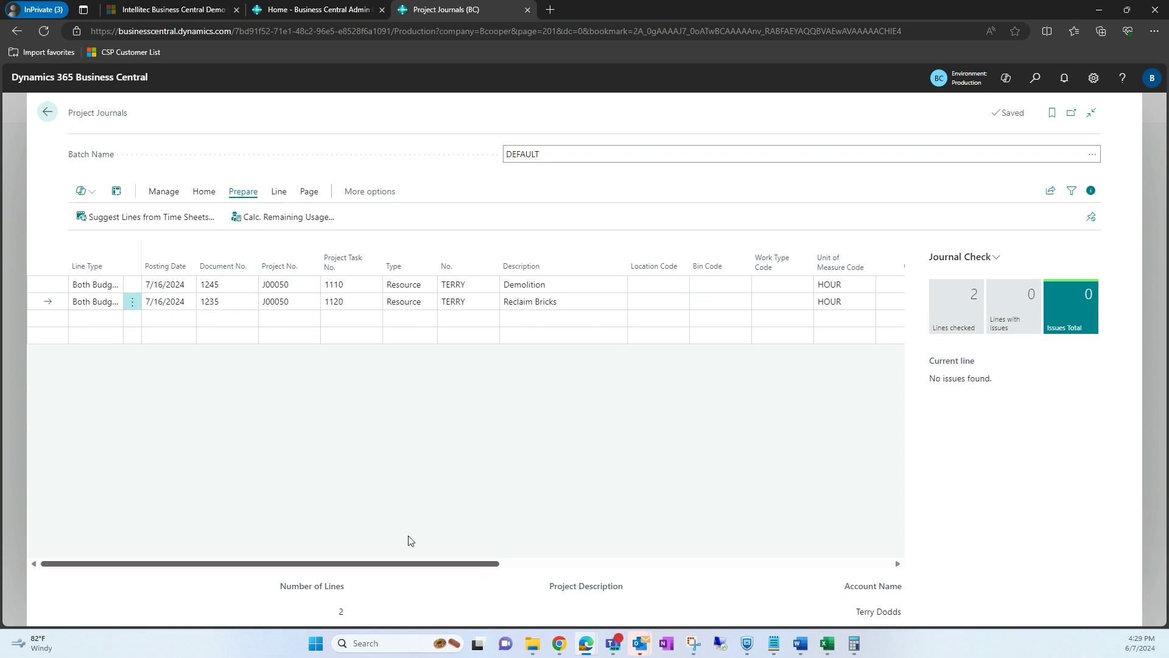
Post the journal lines and return to the Project Journals batch list.
left_click(205, 192)
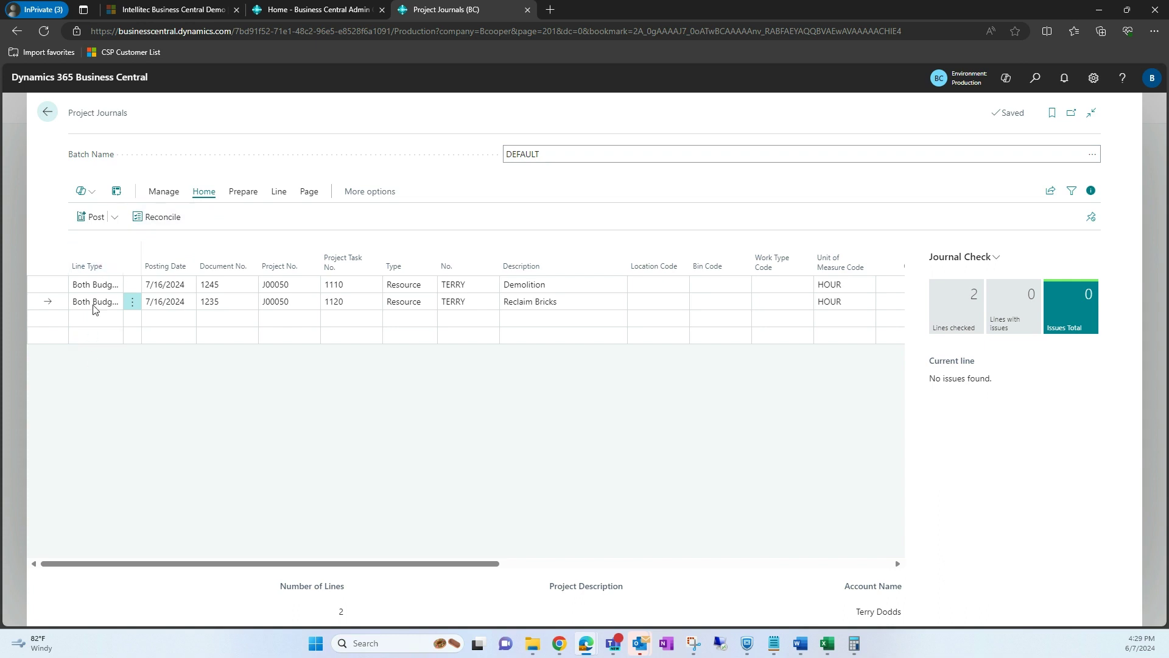
left_click(92, 216)
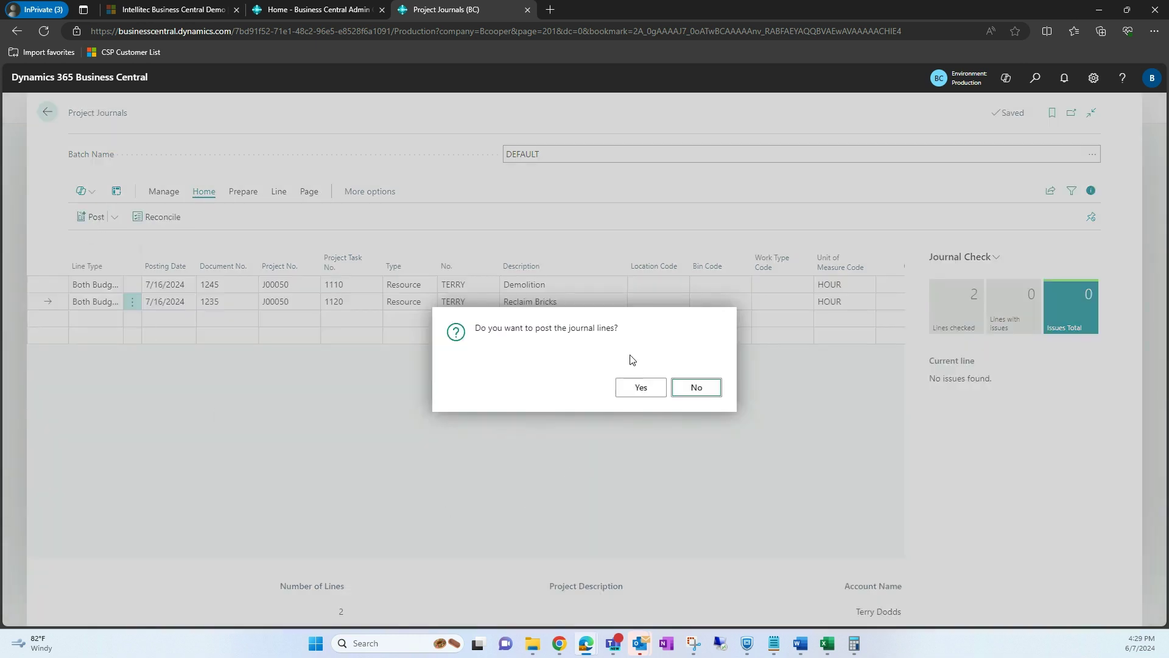
left_click(639, 391)
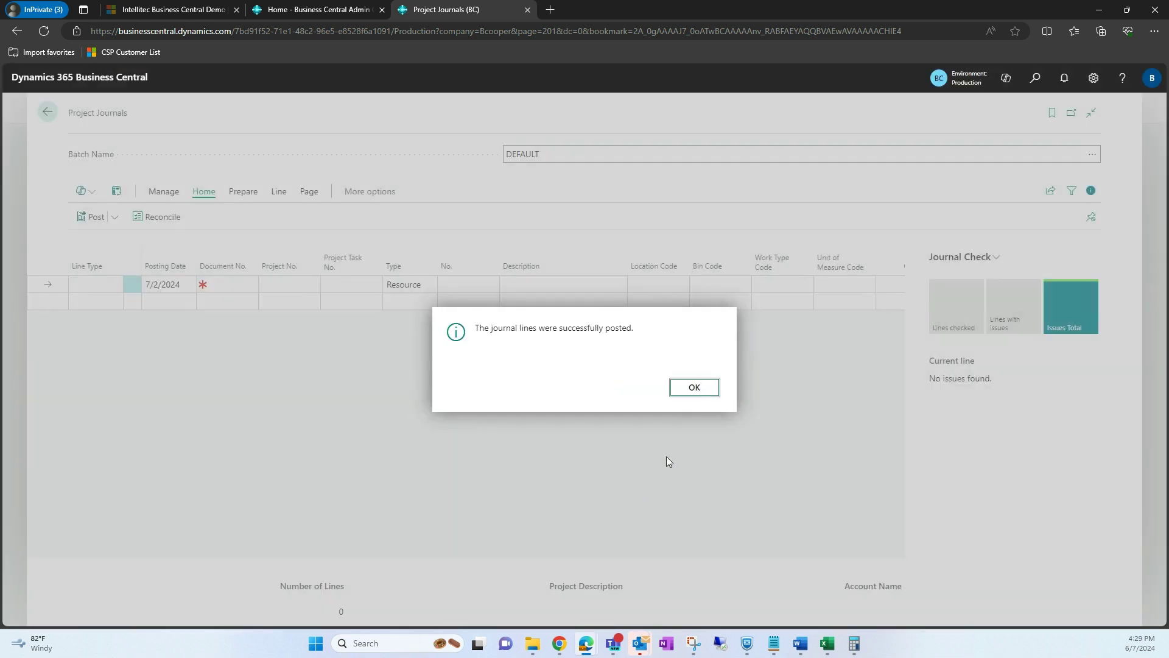
left_click(694, 388)
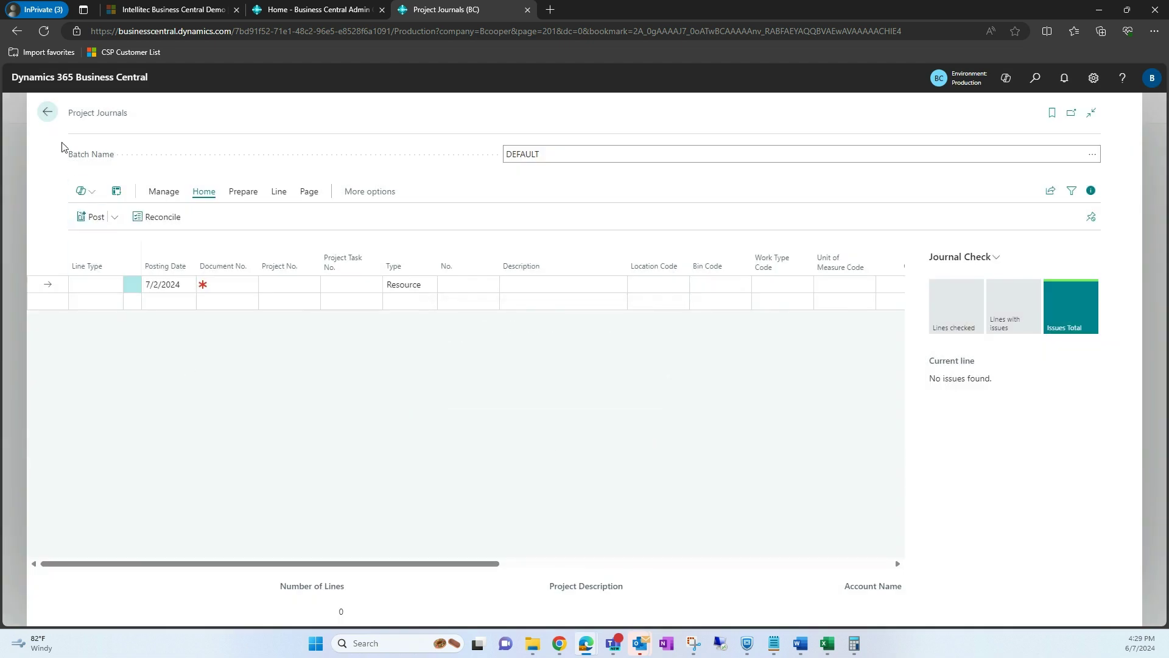
left_click(47, 111)
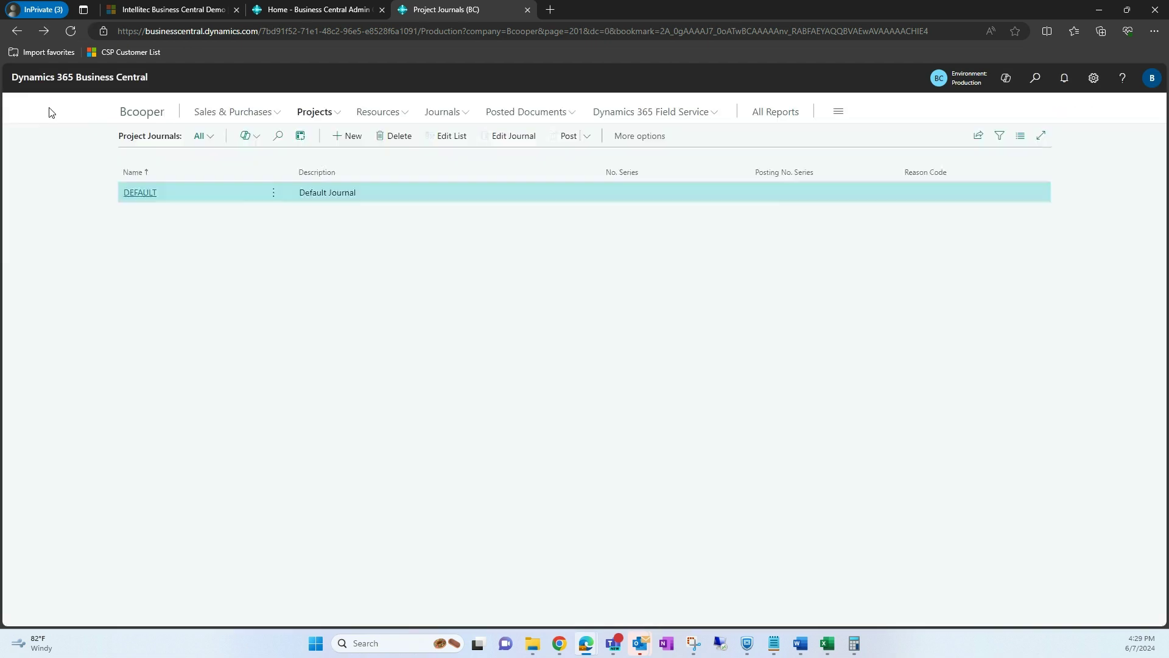
Open project J00050 Office #1 Remodel and view task 1110 Demolition's 3,000.00 budget planning lines.
left_click(316, 115)
left_click(136, 139)
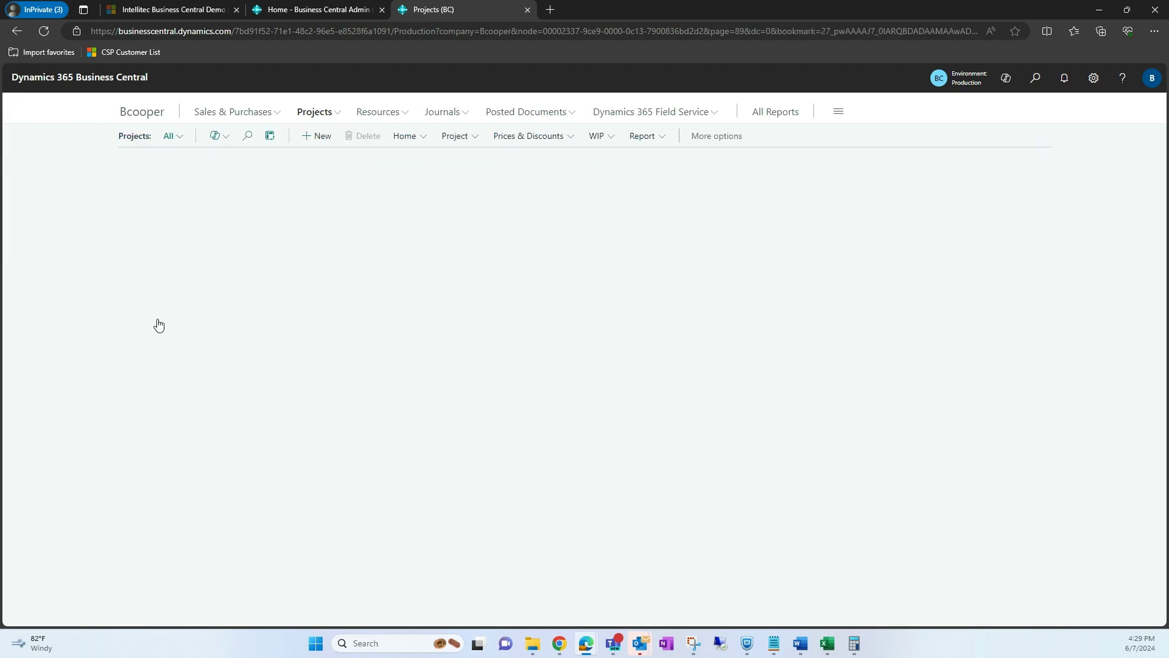
left_click(138, 254)
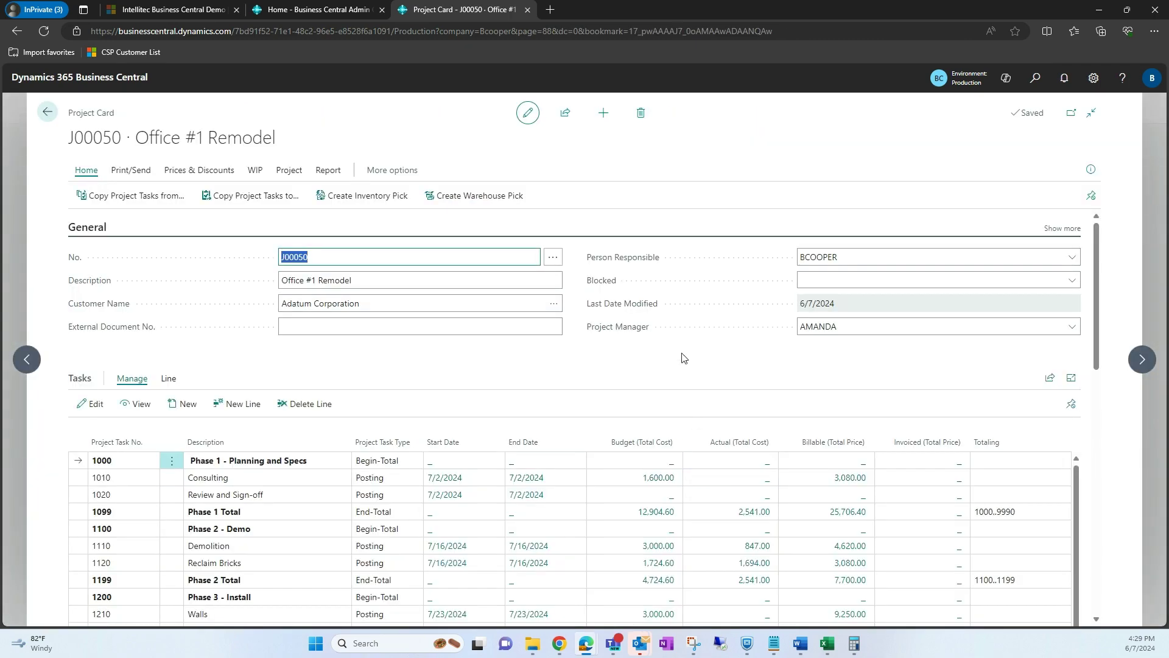
scroll(685, 377, "down", 2)
left_click(747, 491)
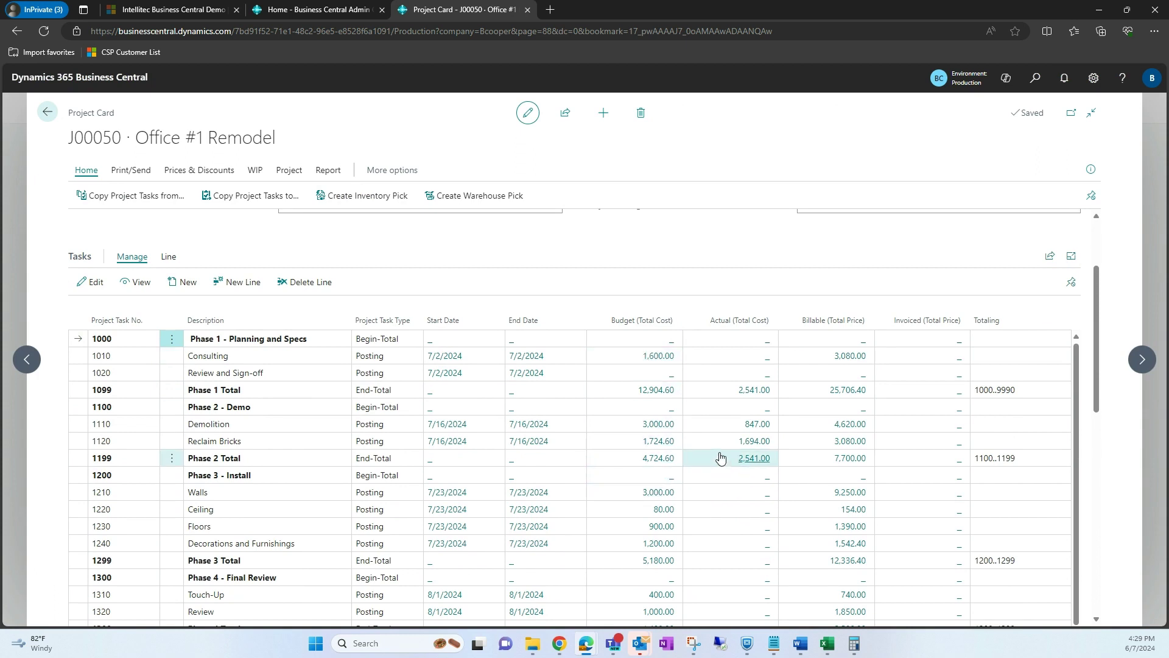
scroll(740, 454, "down", 1)
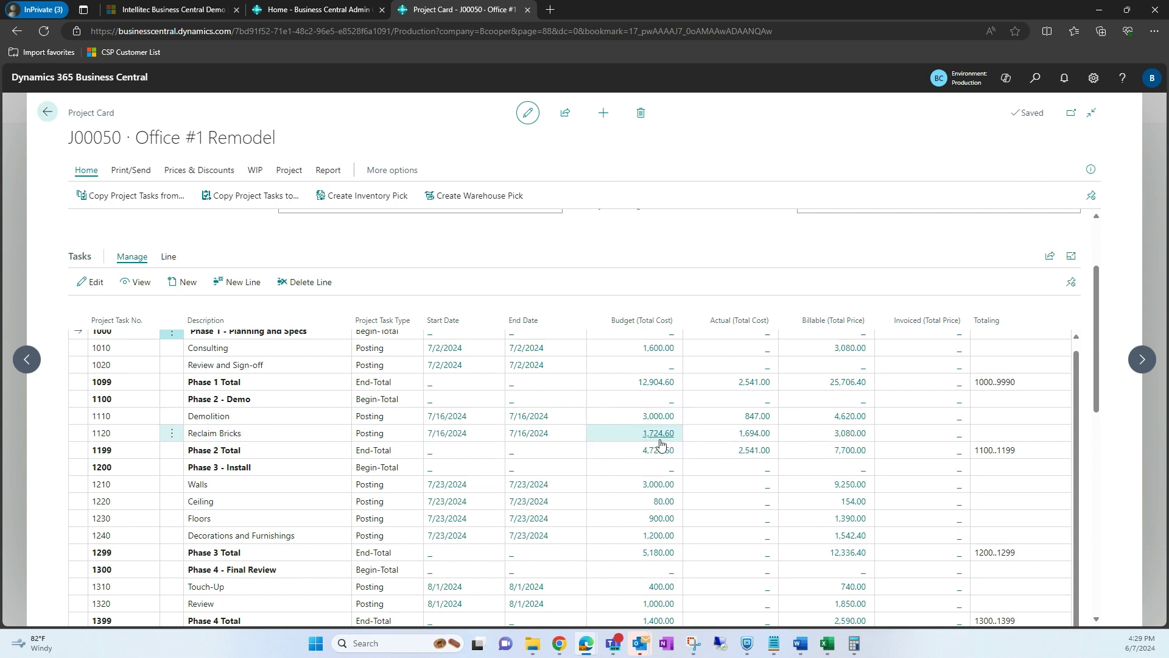
left_click(659, 416)
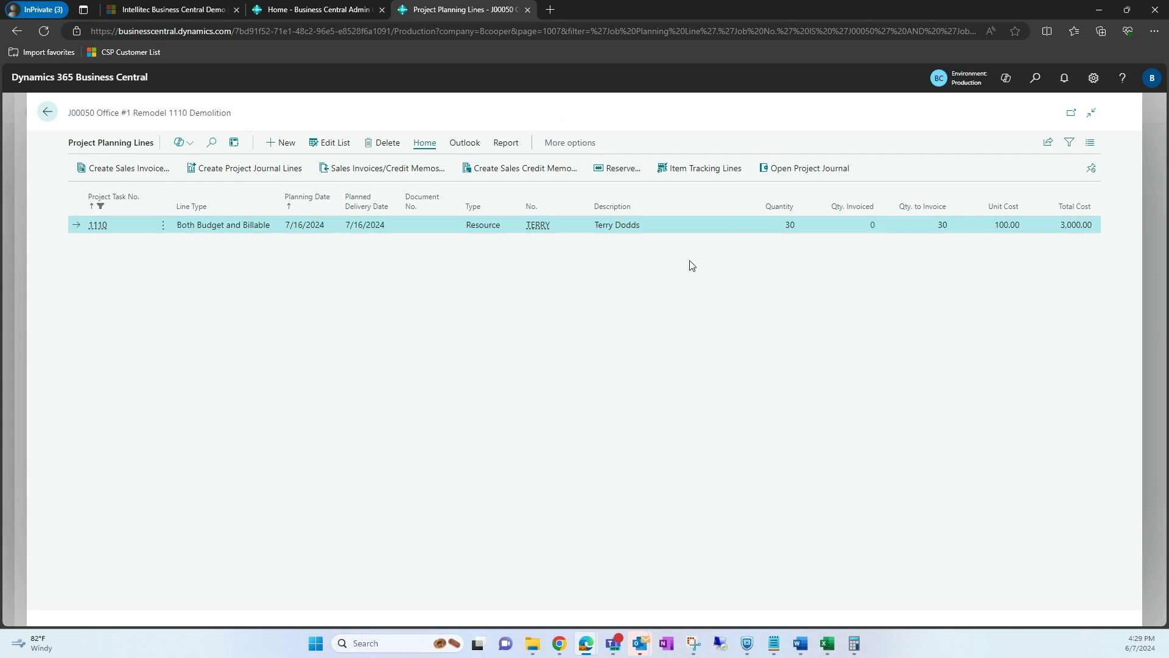
Trace Demolition's 847.00 actual cost to ledger entry 1245, then return to J00050's card.
left_click(49, 115)
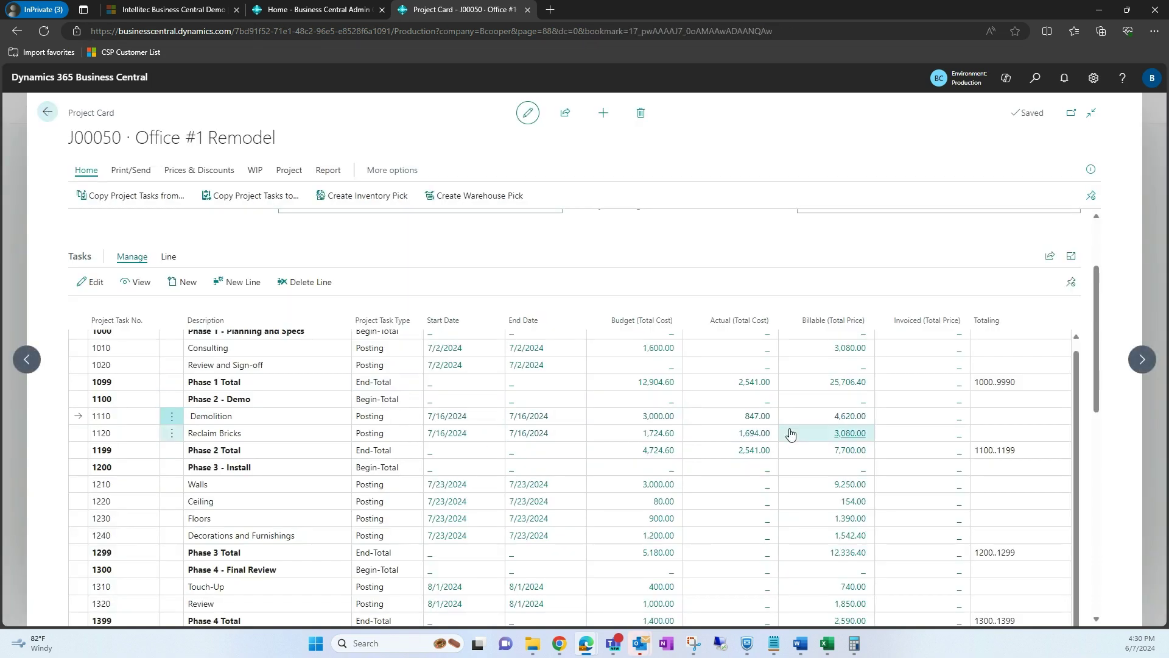
left_click(757, 417)
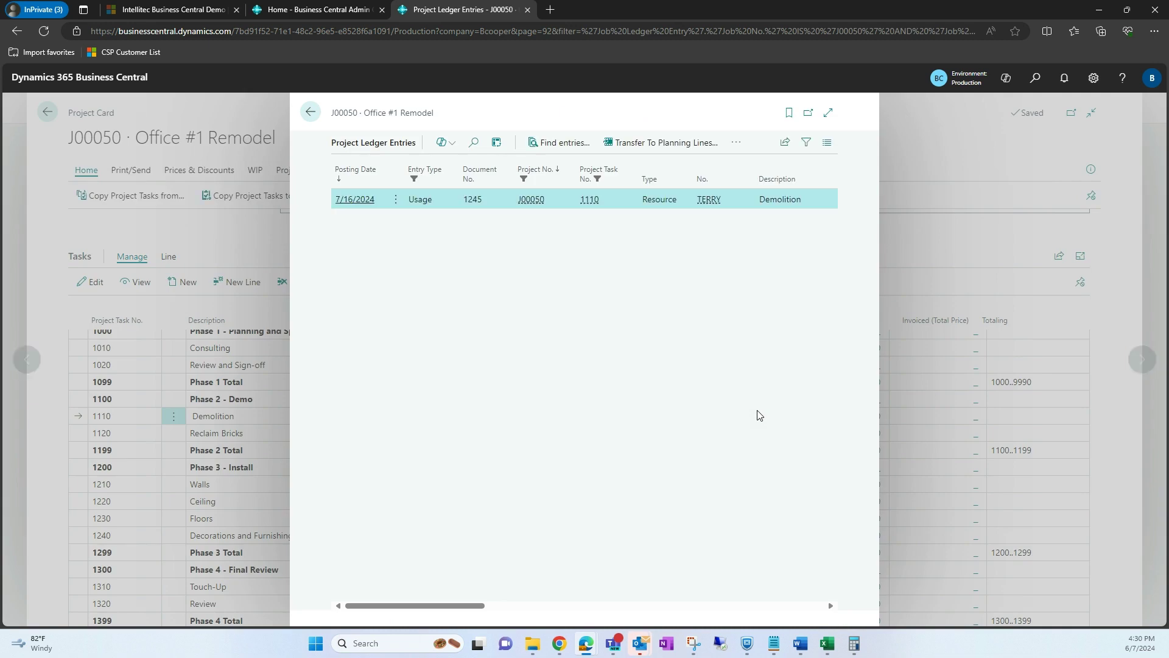
left_click(828, 112)
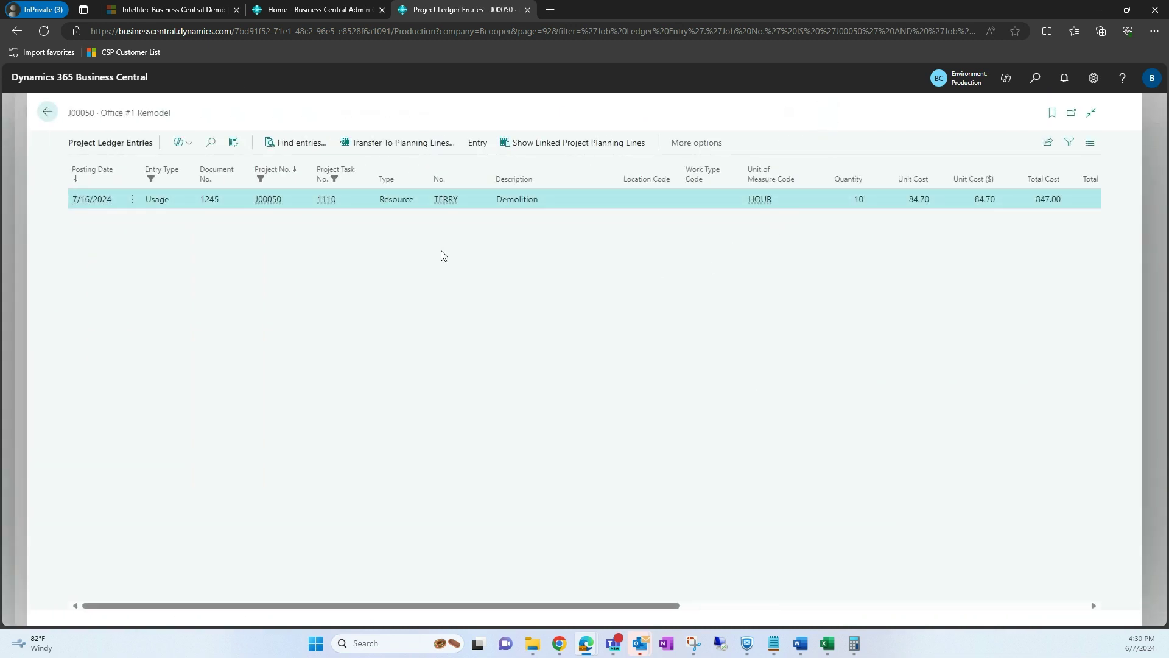
left_click(41, 115)
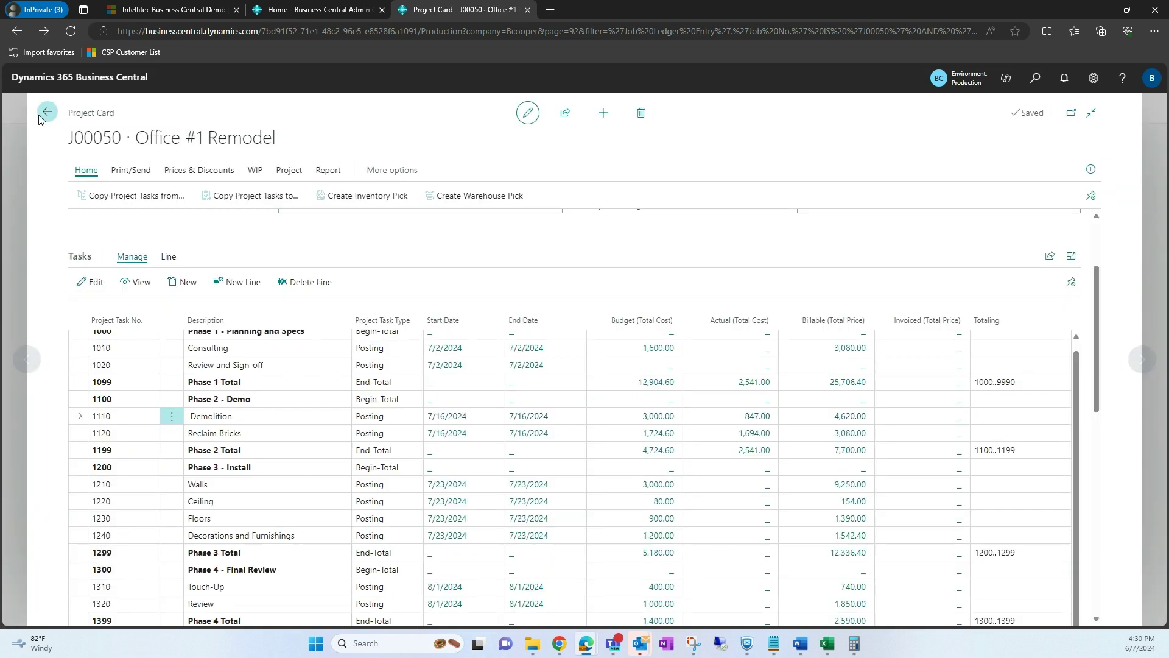